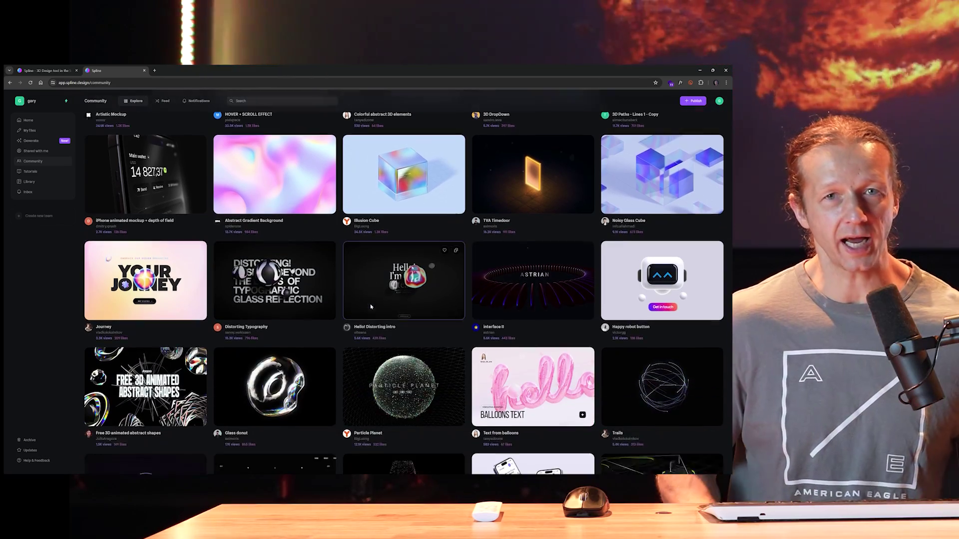
# Open the Tick Tock - Interactive Landing community scene and view it full screen.
pyautogui.scroll(-5, 370, 306)
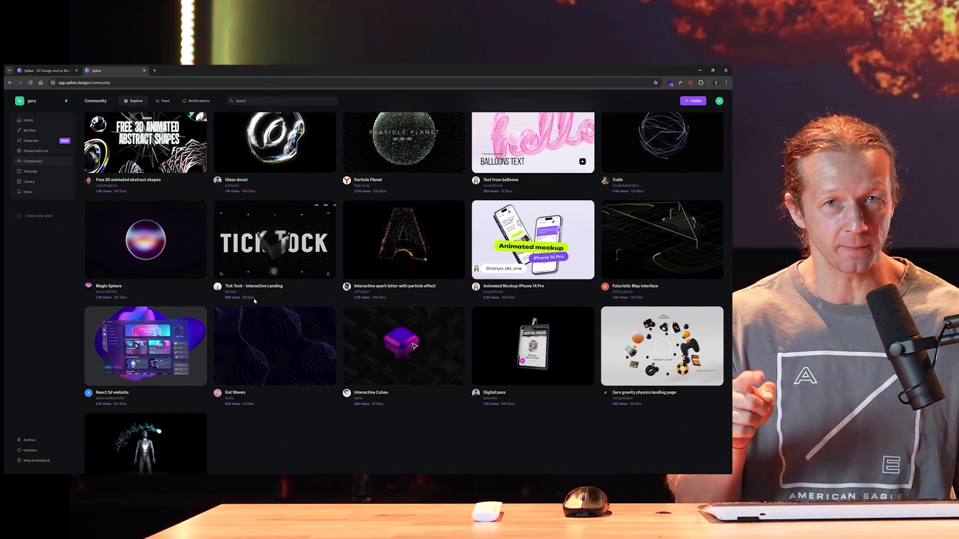
pyautogui.scroll(-2, 255, 301)
pyautogui.click(258, 192)
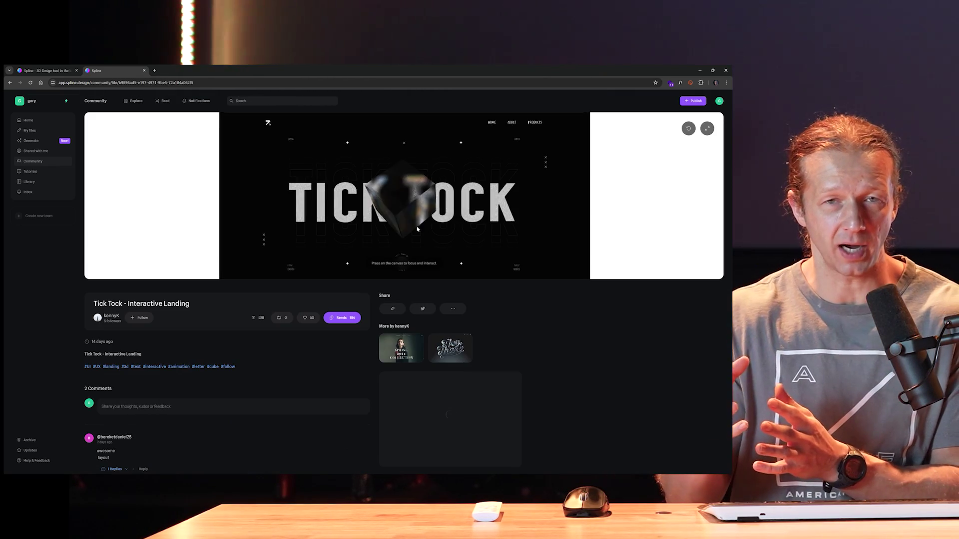
pyautogui.click(707, 129)
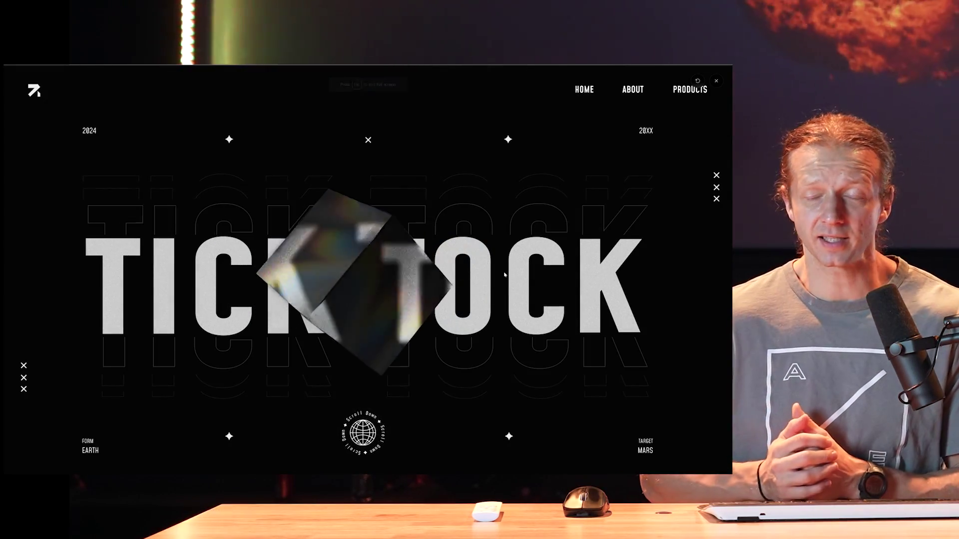
pyautogui.press('Escape')
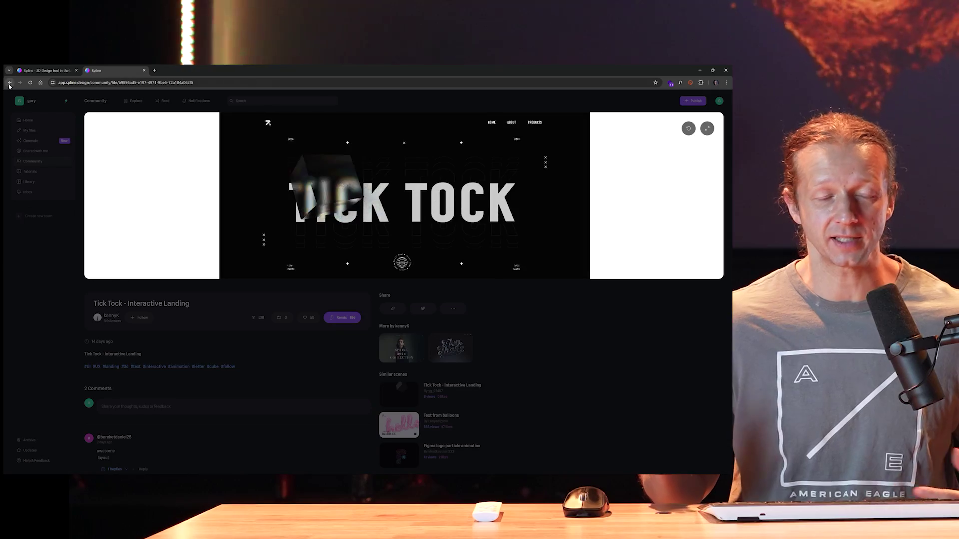
# Back in the community grid, open the Chips scene and view it full screen.
pyautogui.click(9, 83)
pyautogui.scroll(-5, 295, 256)
pyautogui.click(296, 256)
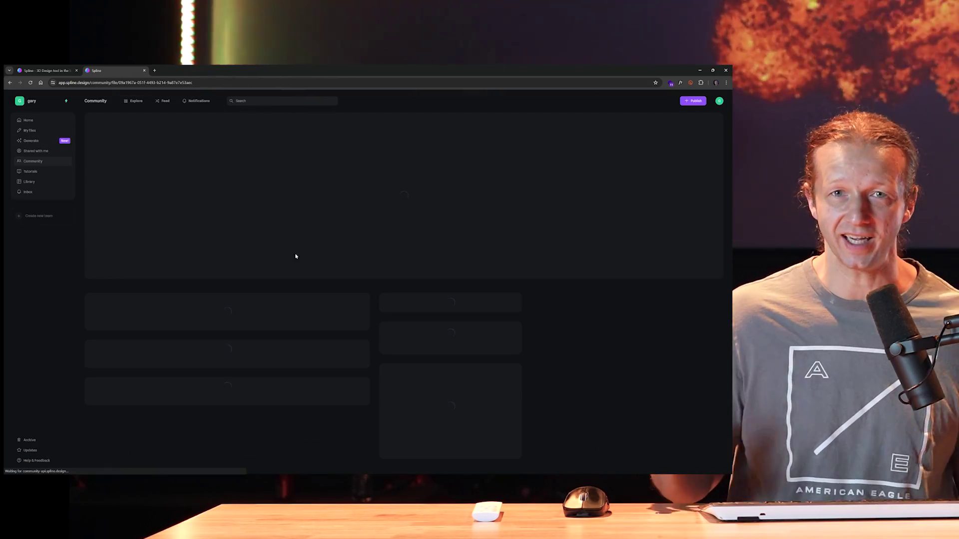
pyautogui.press('F11')
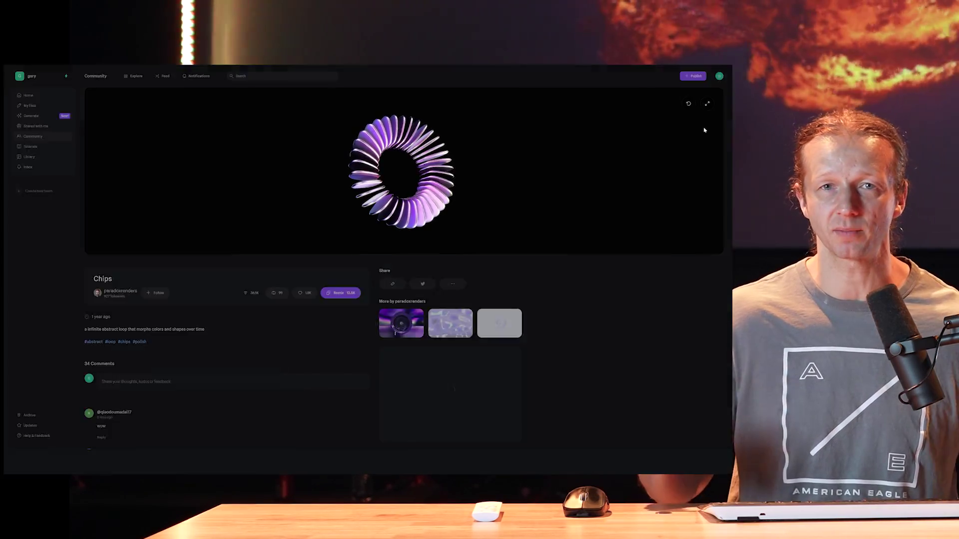
pyautogui.click(707, 103)
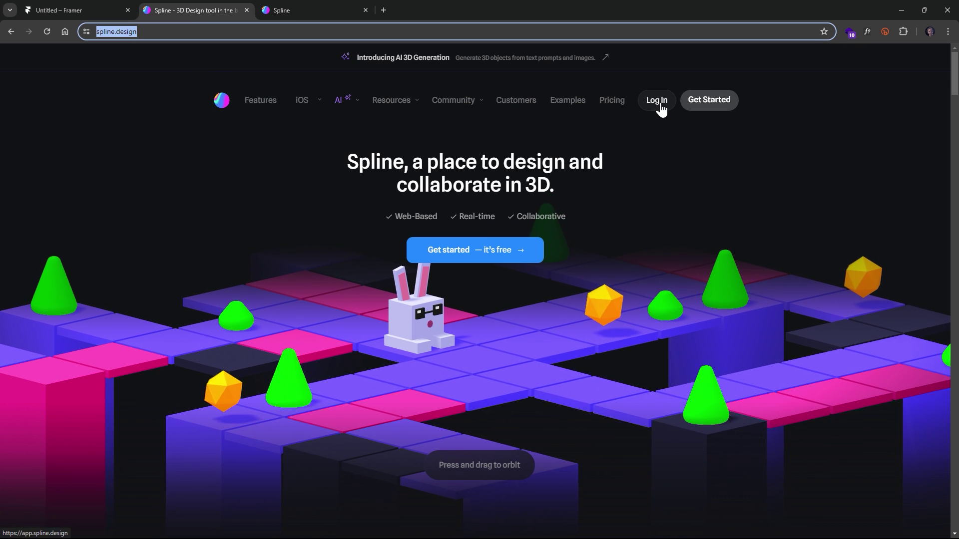
# Browse the Spline Community grid and open the 3D Paths - Lines 1 - Copy scene page.
pyautogui.click(283, 11)
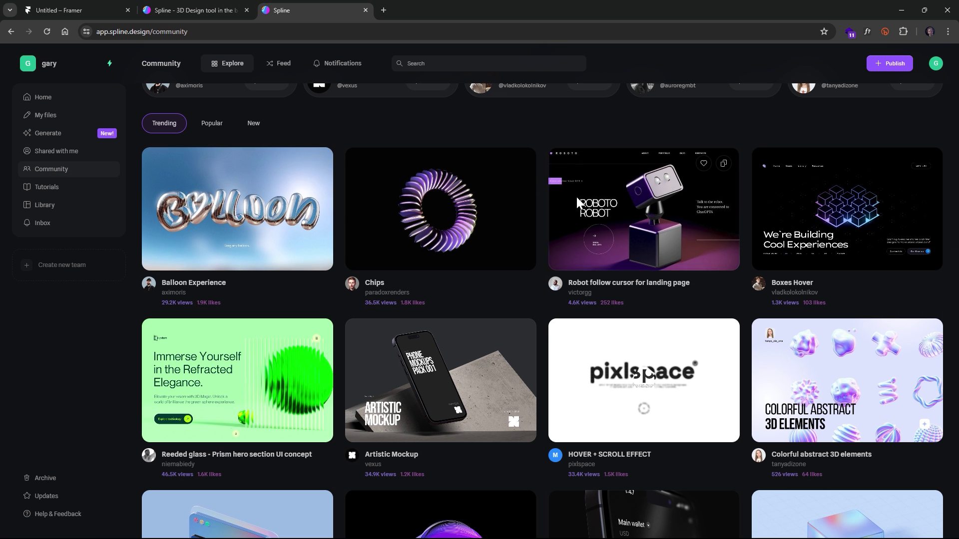
pyautogui.scroll(-1, 628, 220)
pyautogui.scroll(-4, 628, 221)
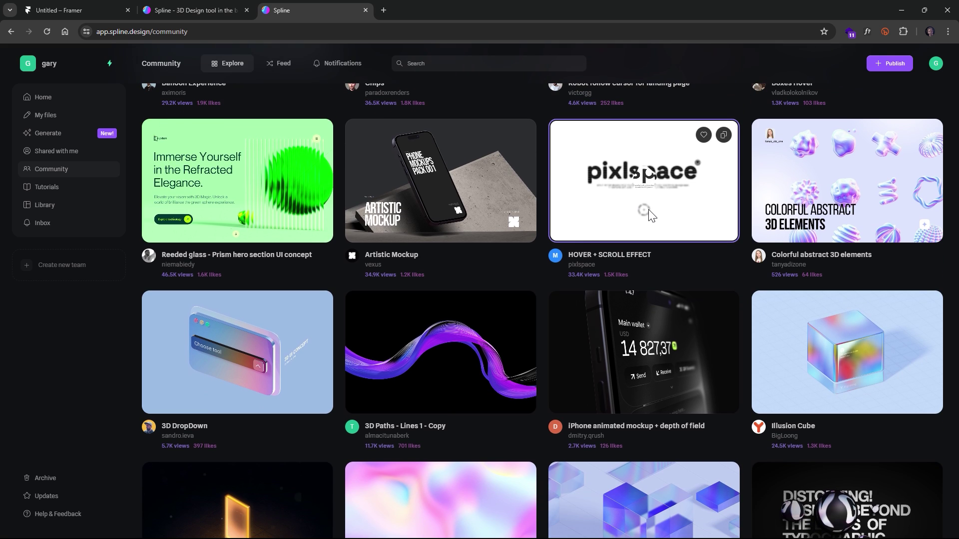
pyautogui.scroll(-10, 661, 212)
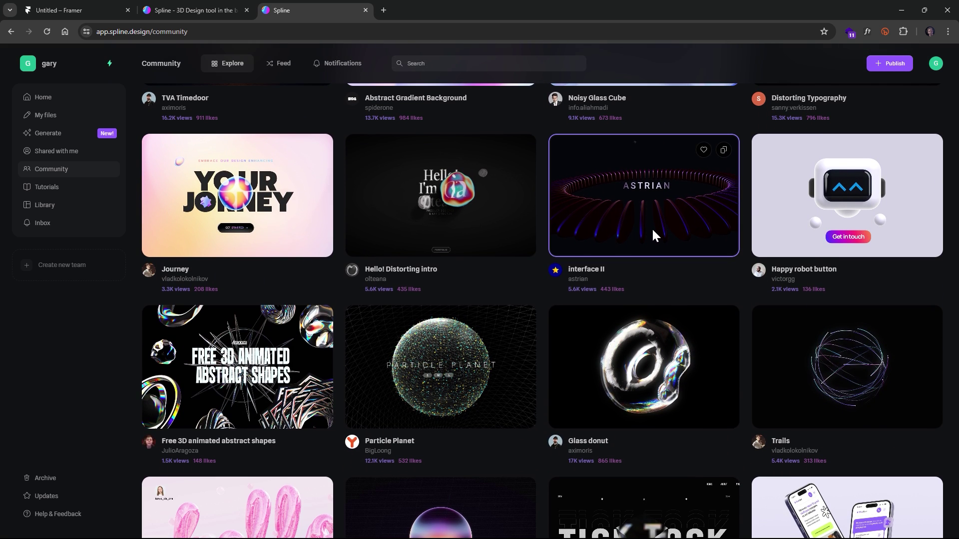
pyautogui.scroll(4, 664, 223)
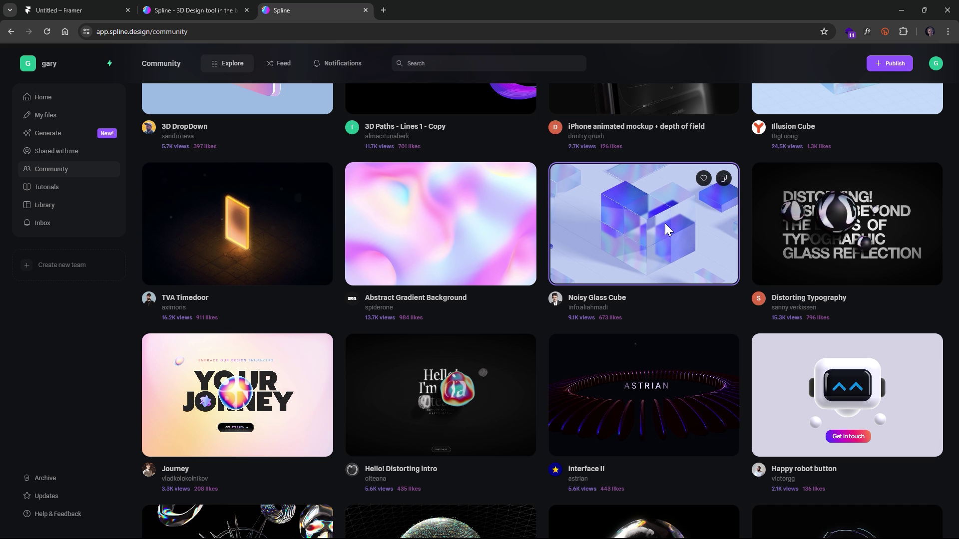
pyautogui.scroll(2, 662, 223)
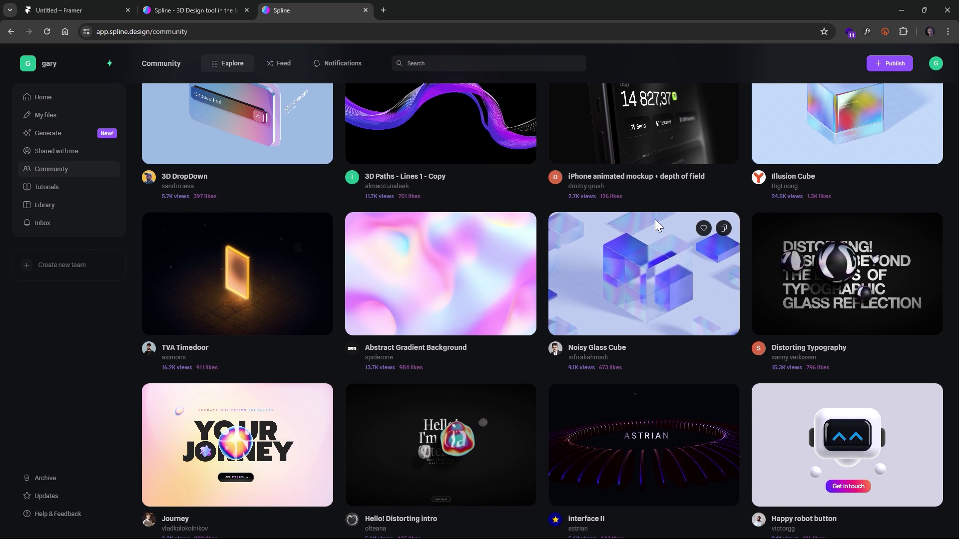
pyautogui.scroll(1, 649, 234)
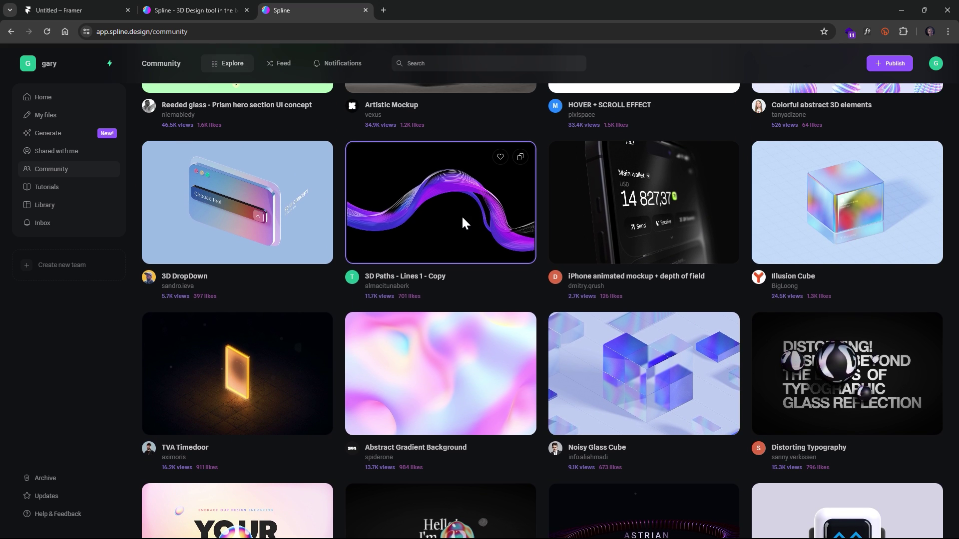
pyautogui.click(433, 213)
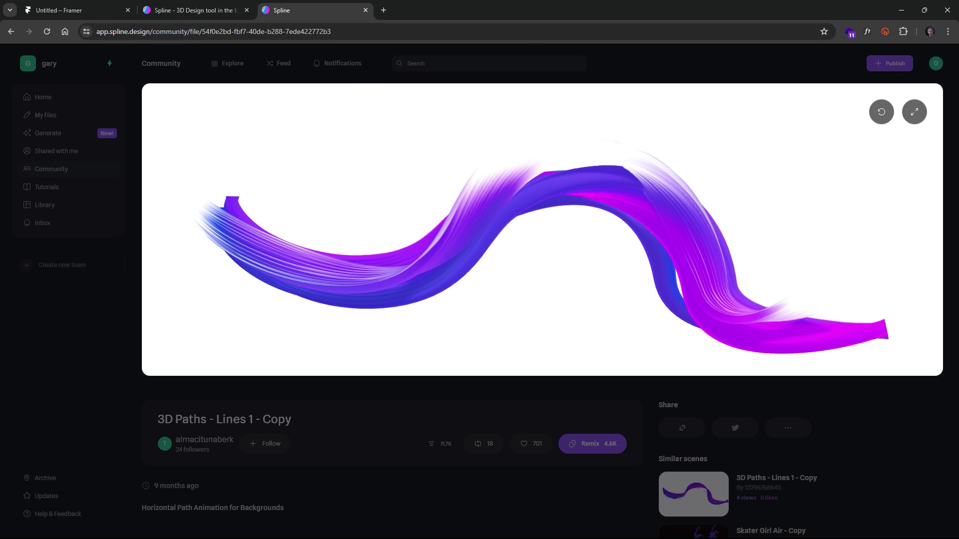
pyautogui.scroll(-3, 577, 410)
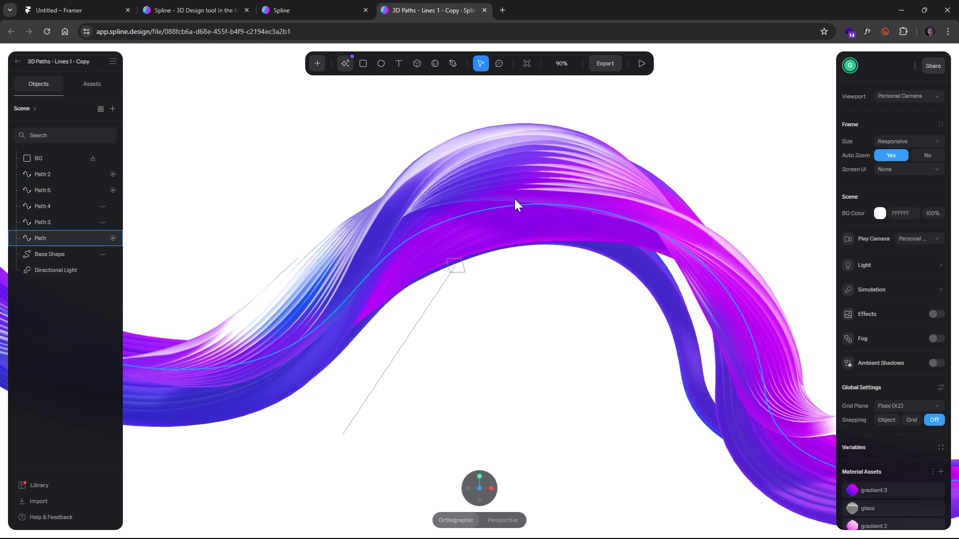
# Inspect the ribbon paths and the gradient 3 material asset in the remixed scene.
pyautogui.scroll(-3, 909, 355)
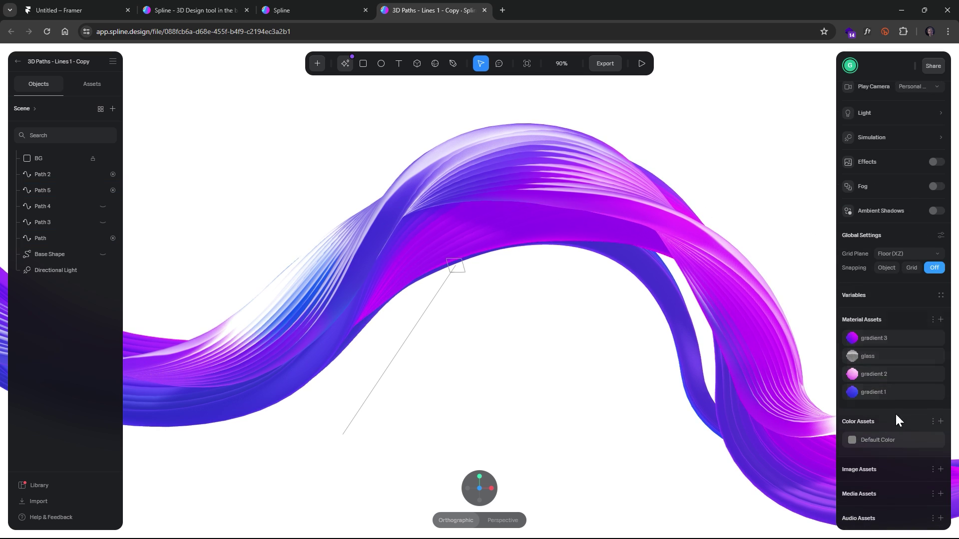
pyautogui.scroll(3, 893, 289)
pyautogui.scroll(-3, 897, 278)
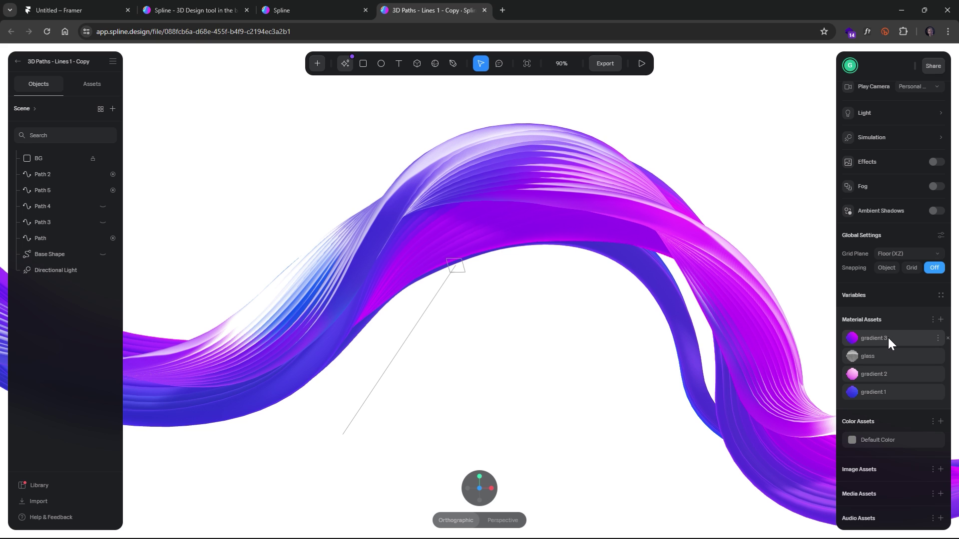
pyautogui.click(754, 284)
pyautogui.click(632, 314)
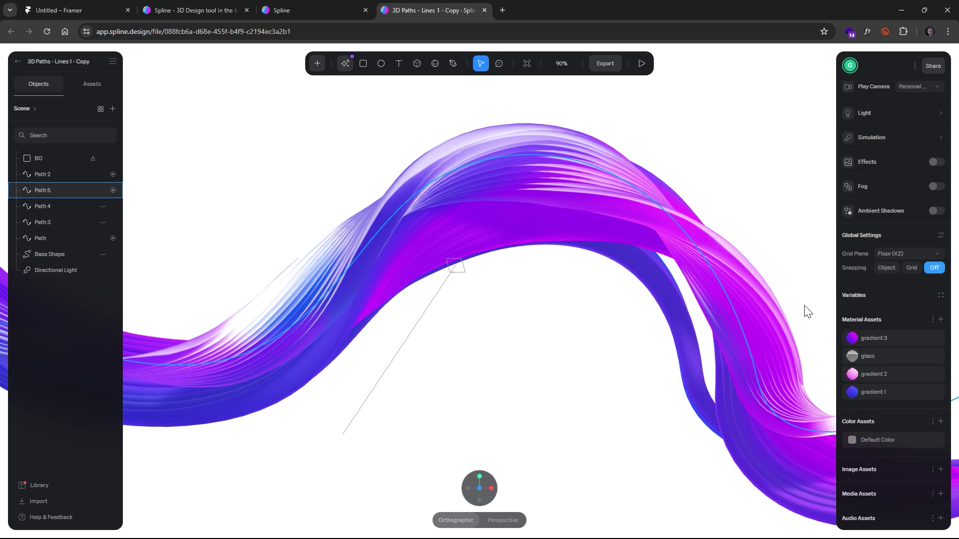
pyautogui.click(879, 338)
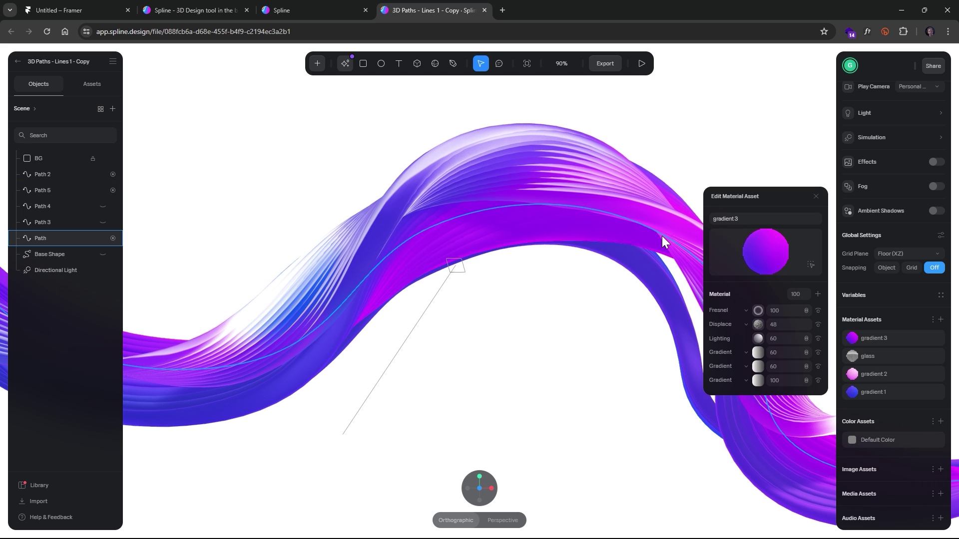
pyautogui.click(622, 295)
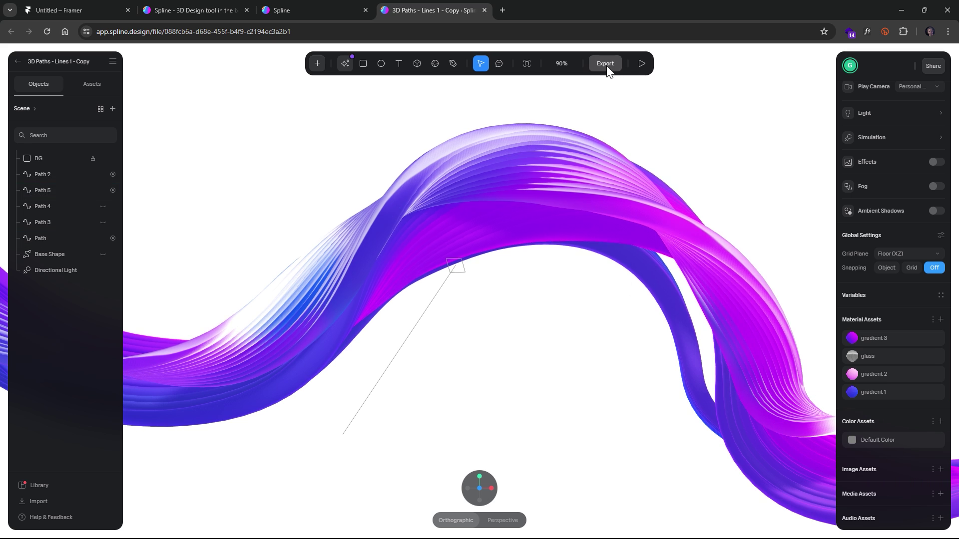
# Preview the ribbon scene, review the Public URL play settings, and copy the public link.
pyautogui.click(642, 63)
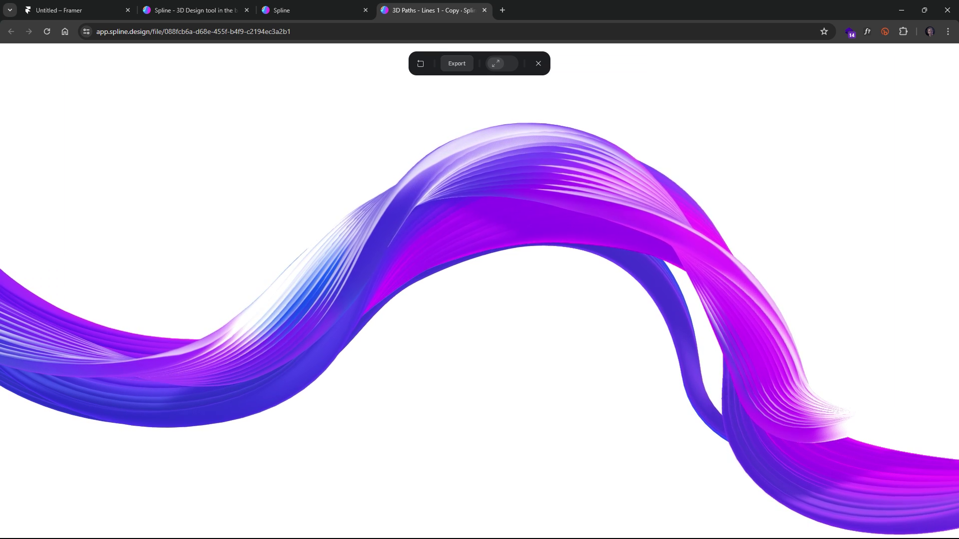
pyautogui.click(539, 63)
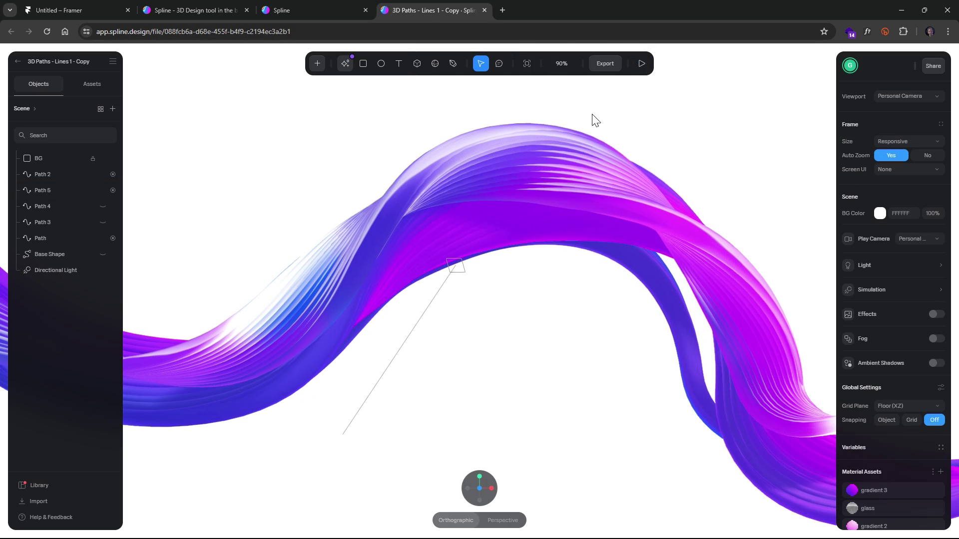
pyautogui.click(605, 64)
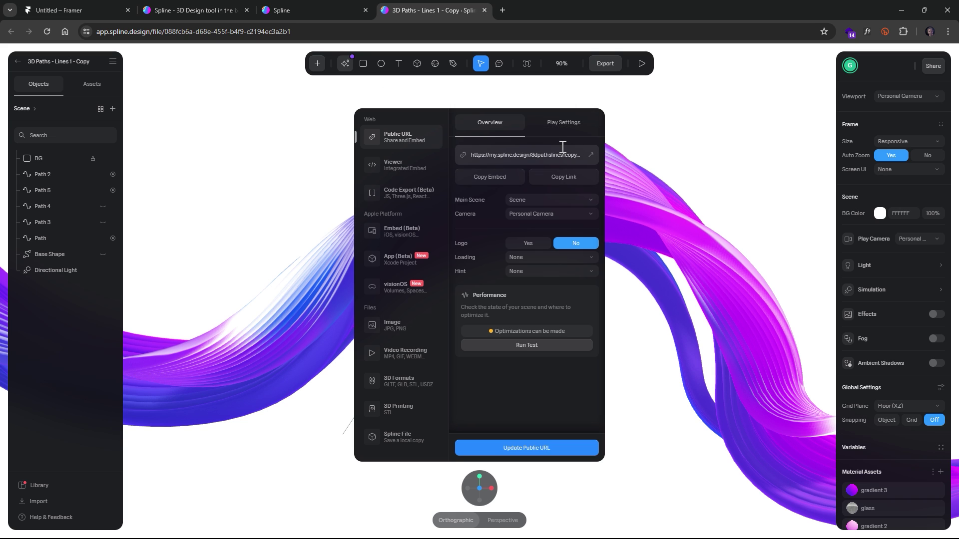
pyautogui.click(567, 128)
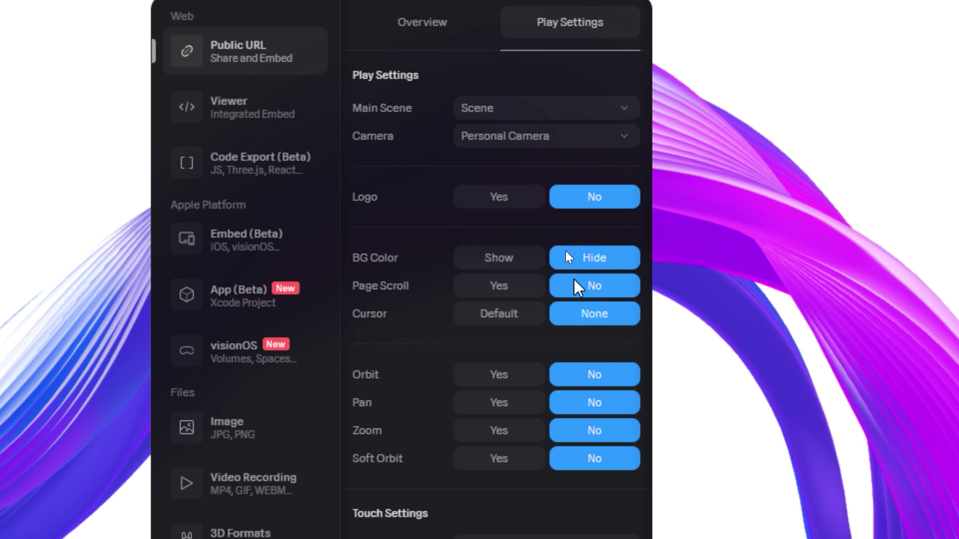
pyautogui.scroll(-2, 575, 344)
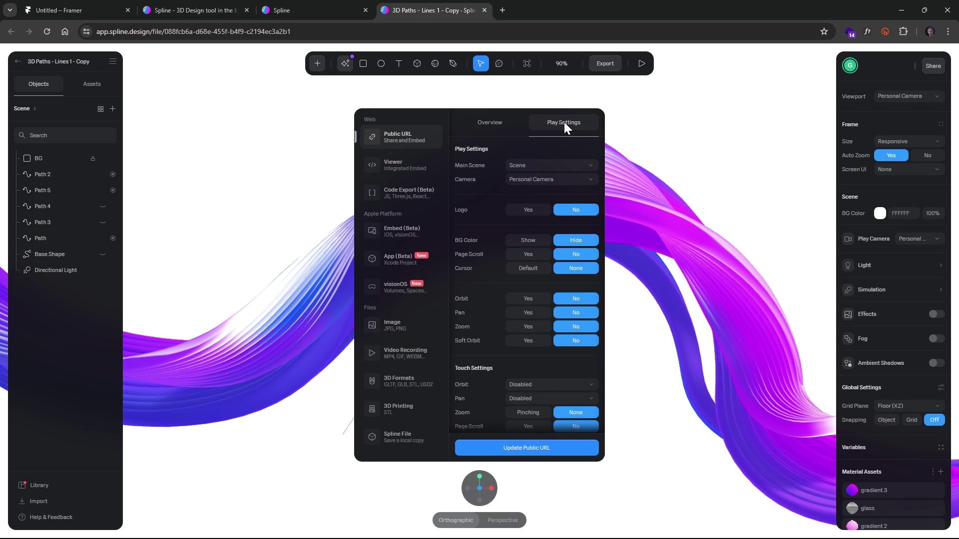
pyautogui.click(510, 122)
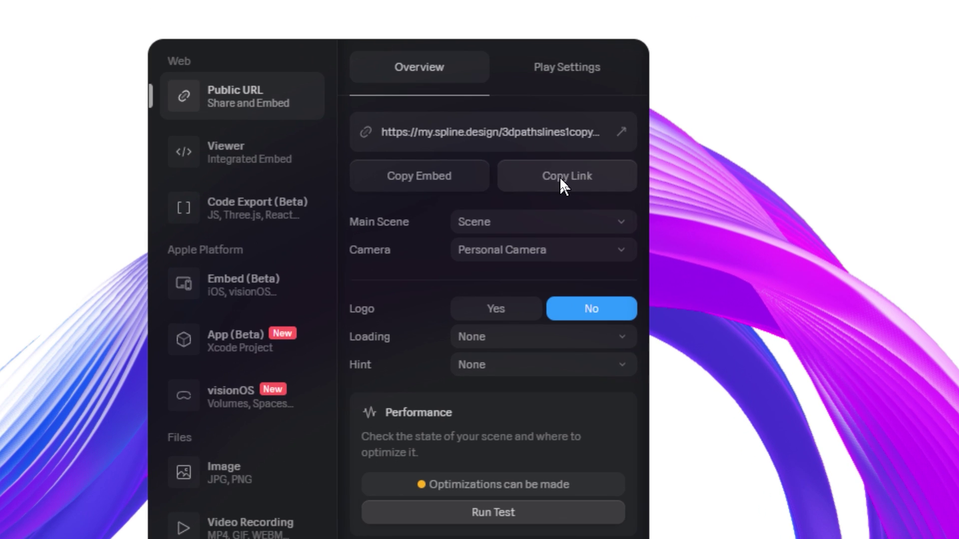
pyautogui.click(560, 179)
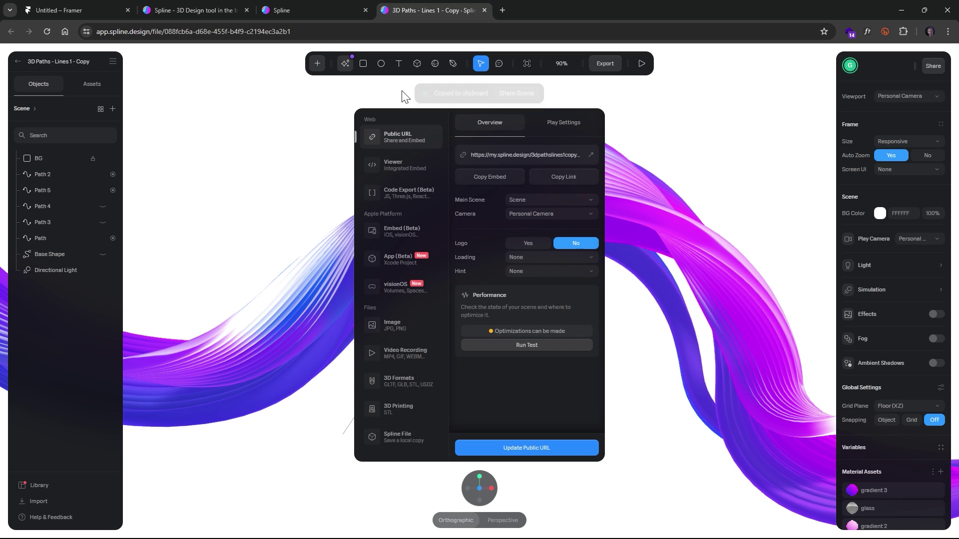
# Set the Framer Desktop frame's layout distribution to Center.
pyautogui.click(72, 10)
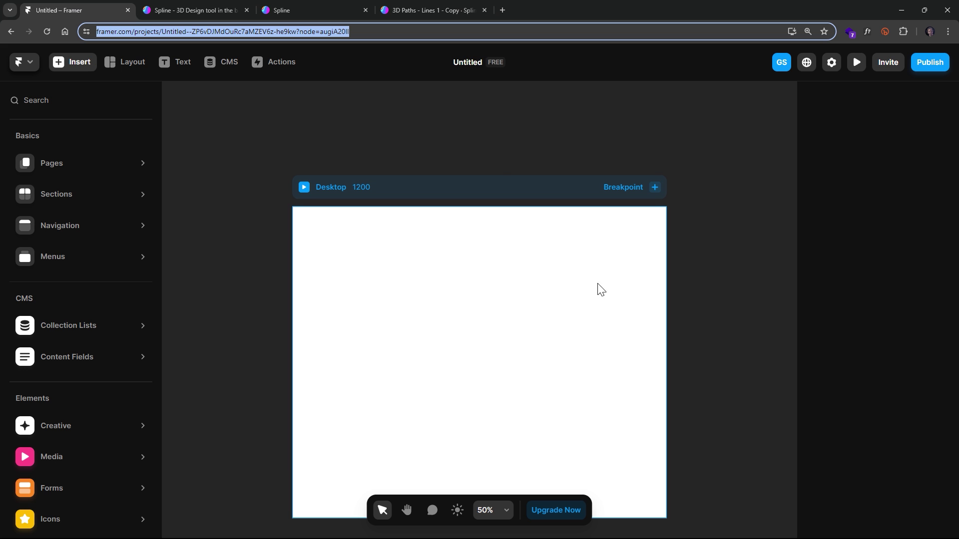
pyautogui.click(449, 131)
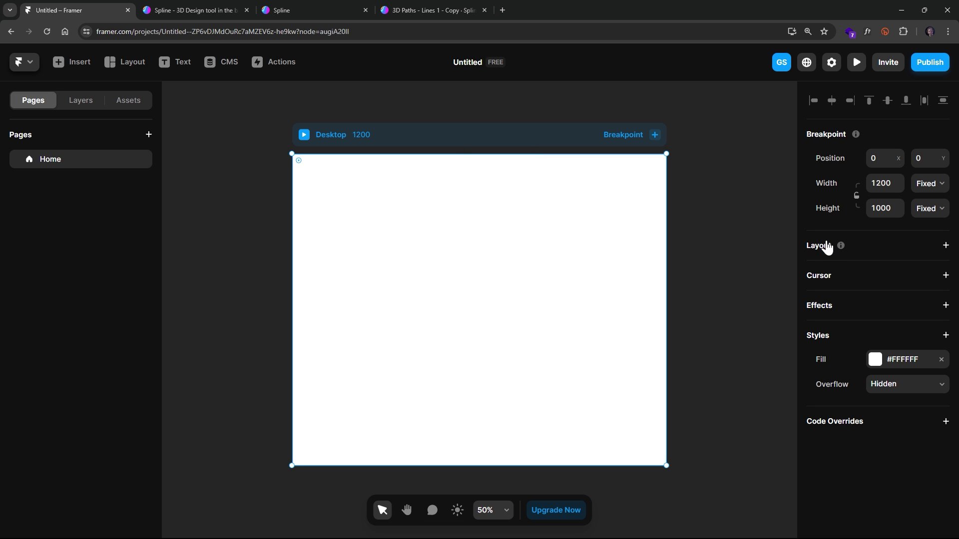
pyautogui.click(945, 245)
pyautogui.click(906, 321)
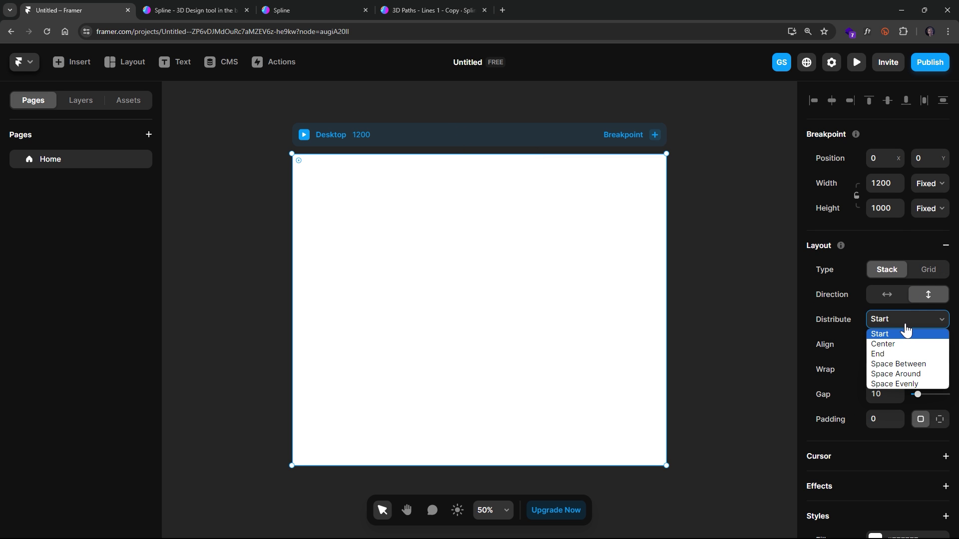
pyautogui.click(905, 342)
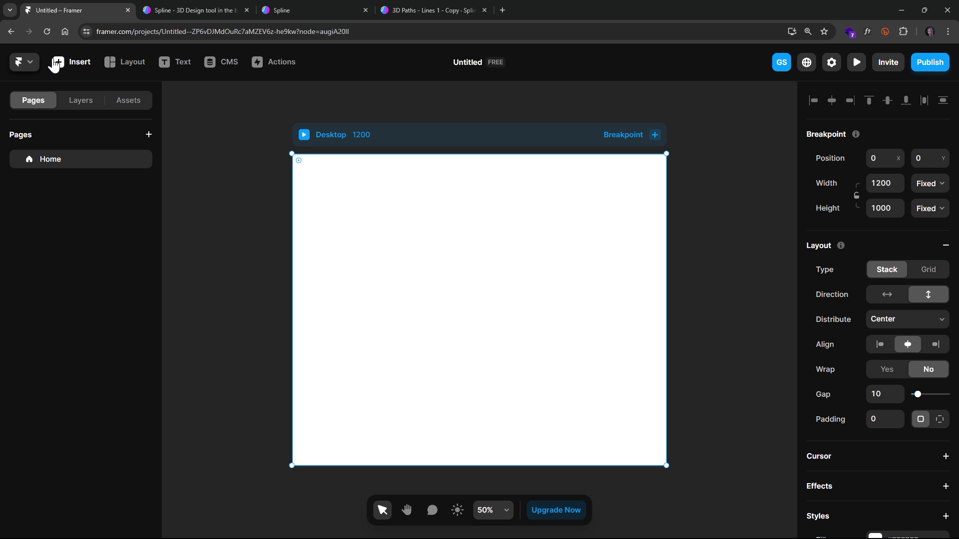
# Add an Embed element from the Insert panel and place it inside the Desktop frame.
pyautogui.click(36, 63)
pyautogui.click(72, 62)
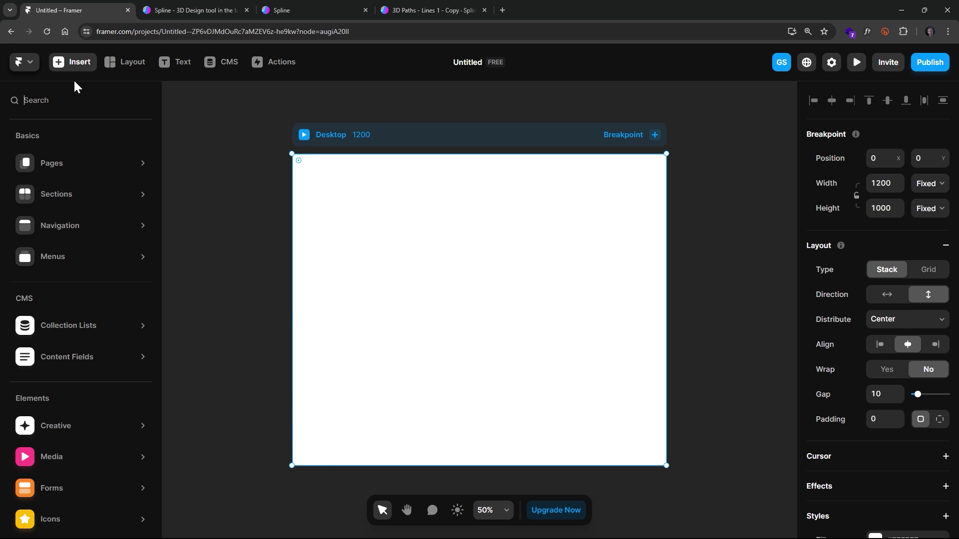
pyautogui.moveTo(104, 353)
pyautogui.scroll(-2, 99, 389)
pyautogui.moveTo(91, 510)
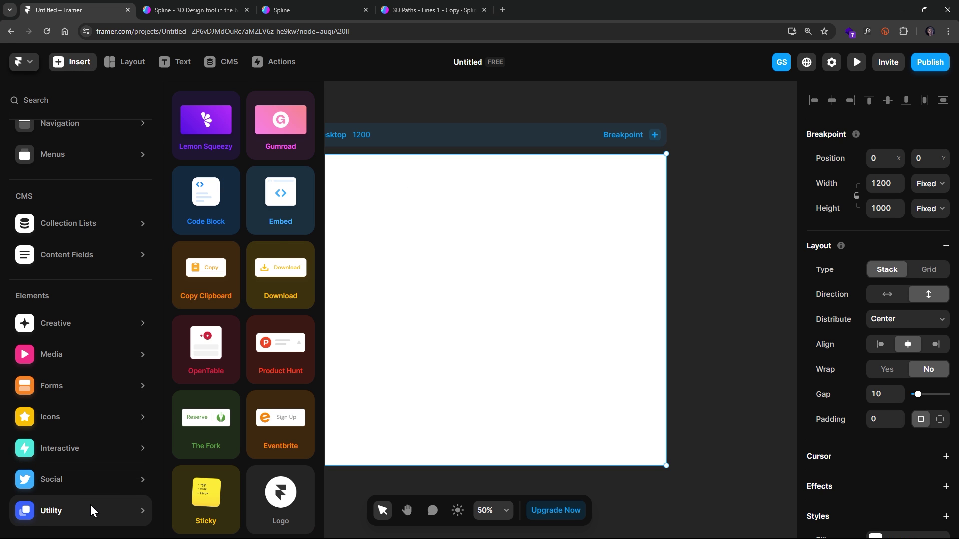
pyautogui.click(300, 197)
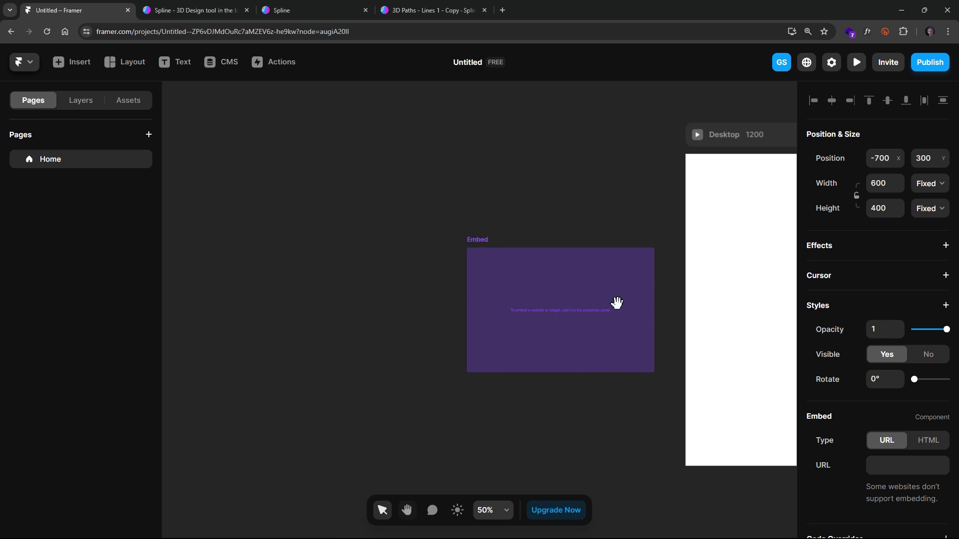
pyautogui.moveTo(617, 303); pyautogui.dragTo(561, 231)
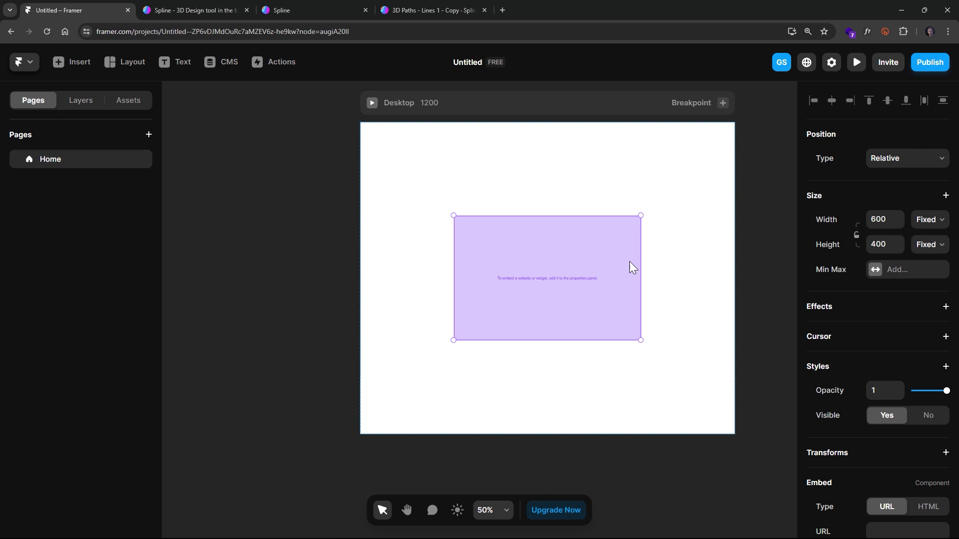
# Set the embed's width and height to 100%.
pyautogui.hscroll(4, 629, 267)
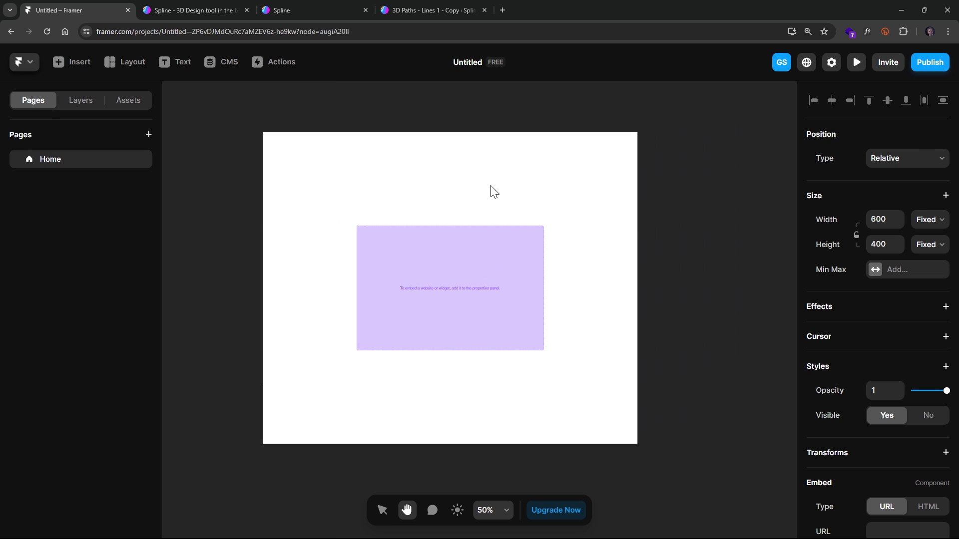
pyautogui.click(890, 221)
pyautogui.write('100%')
pyautogui.press('Return')
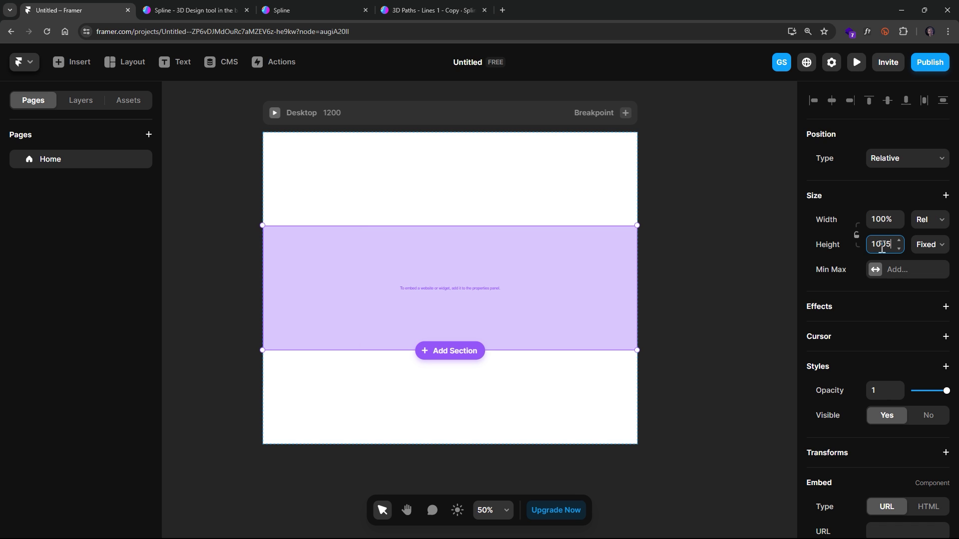
pyautogui.click(882, 245)
pyautogui.write('100%')
pyautogui.press('Return')
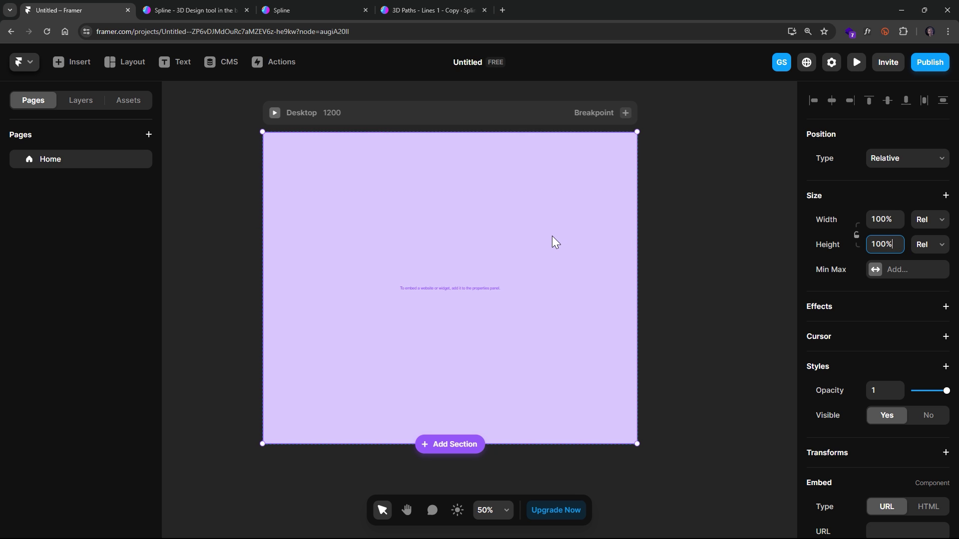
# Paste the Spline public URL as the embed's source.
pyautogui.scroll(-3, 898, 421)
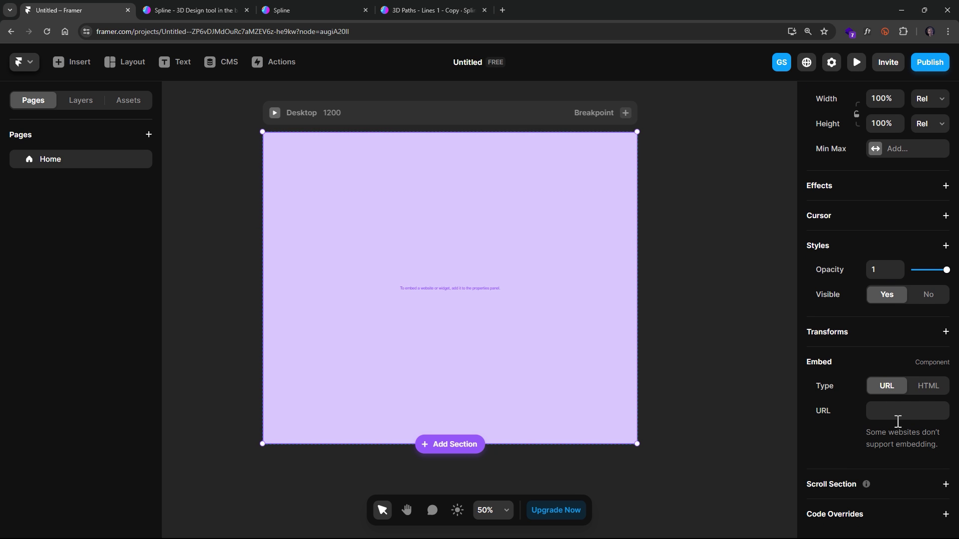
pyautogui.hotkey('ctrl', 'v')
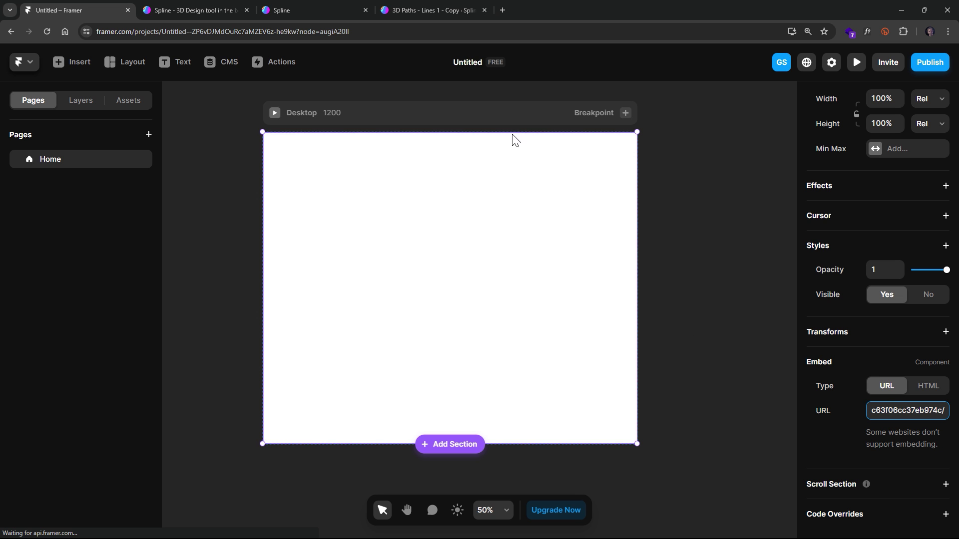
pyautogui.click(513, 111)
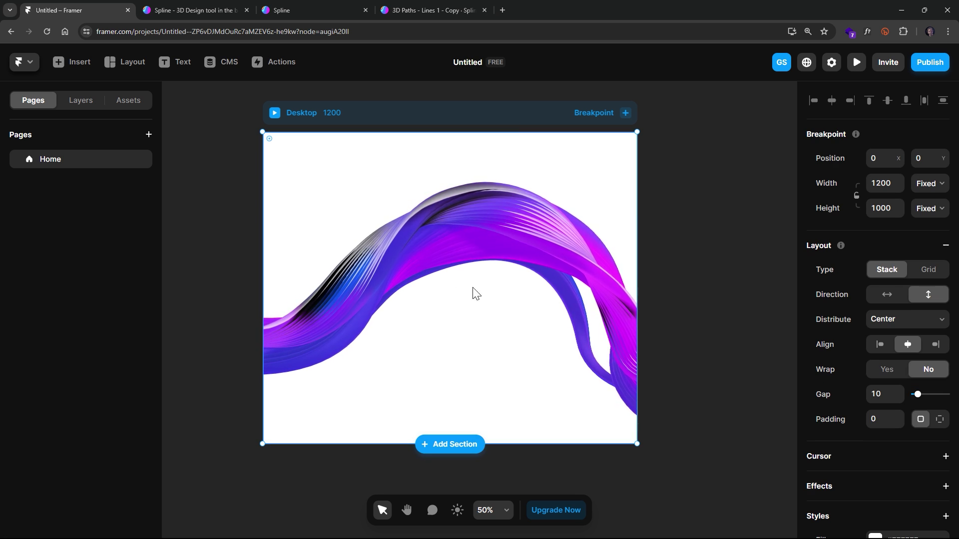
# Eyedrop the wave's purple as the Desktop fill and darken it to #1E0D4A.
pyautogui.scroll(-2, 906, 410)
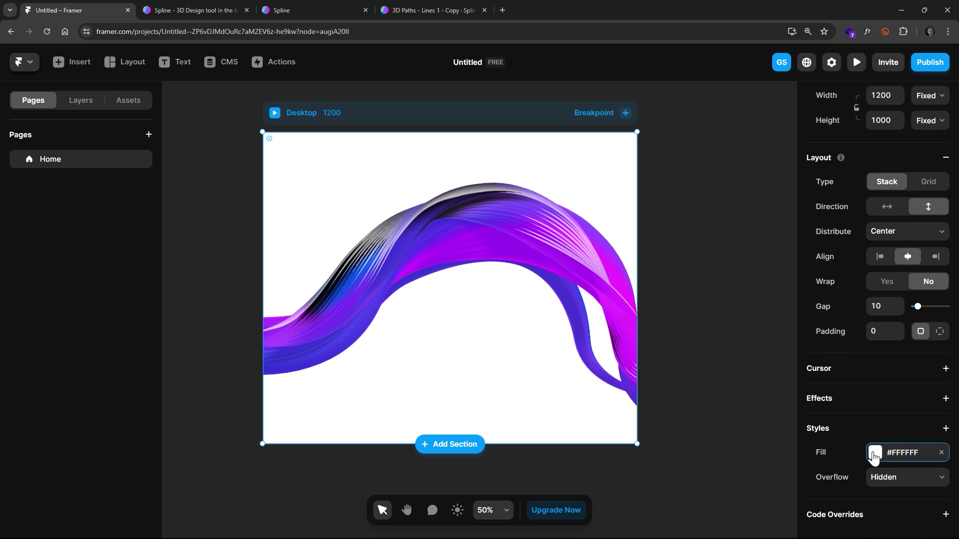
pyautogui.click(875, 452)
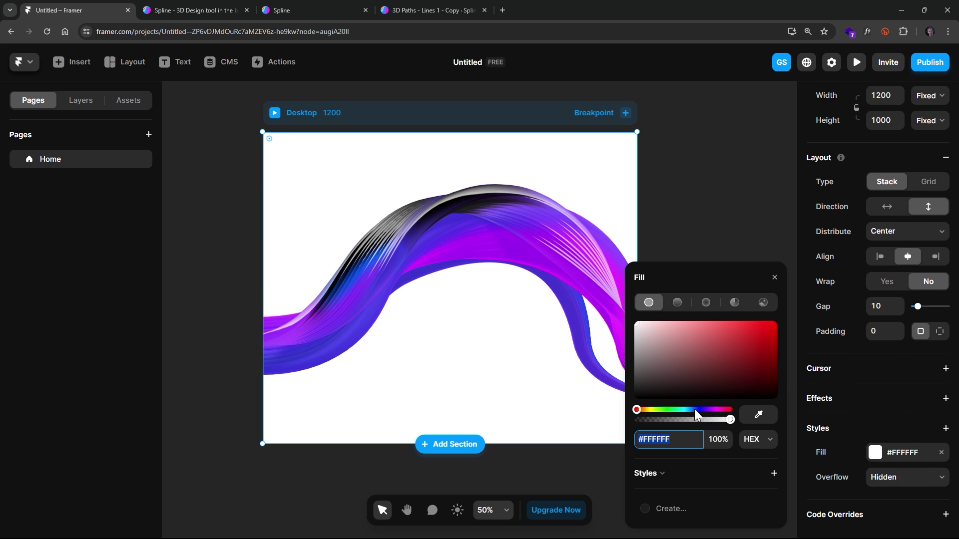
pyautogui.click(758, 414)
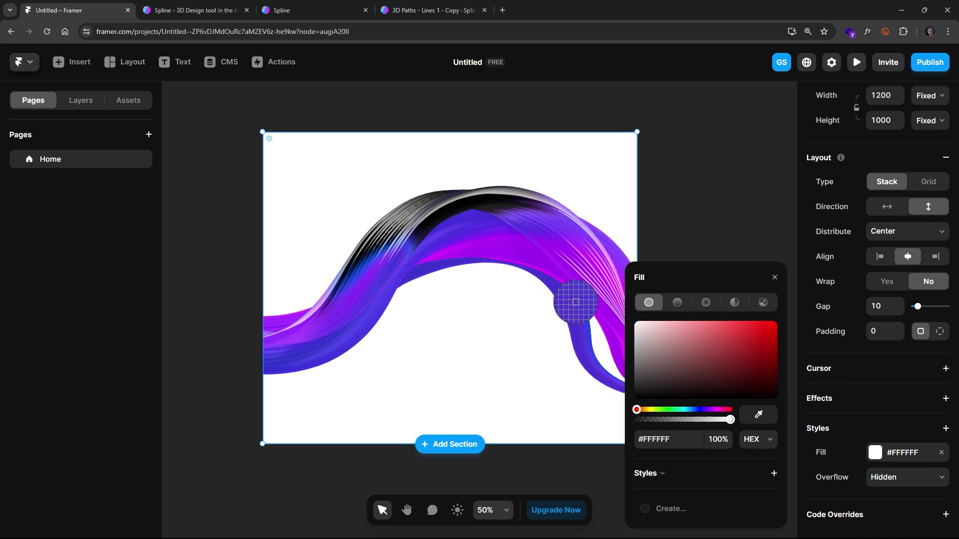
pyautogui.click(580, 286)
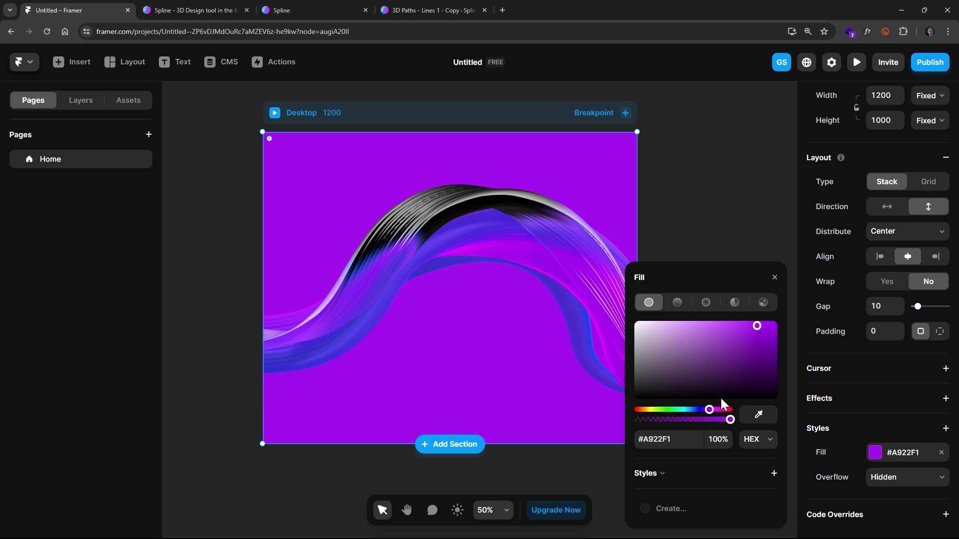
pyautogui.moveTo(767, 343); pyautogui.dragTo(753, 378)
pyautogui.moveTo(710, 409); pyautogui.dragTo(706, 409)
pyautogui.click(700, 239)
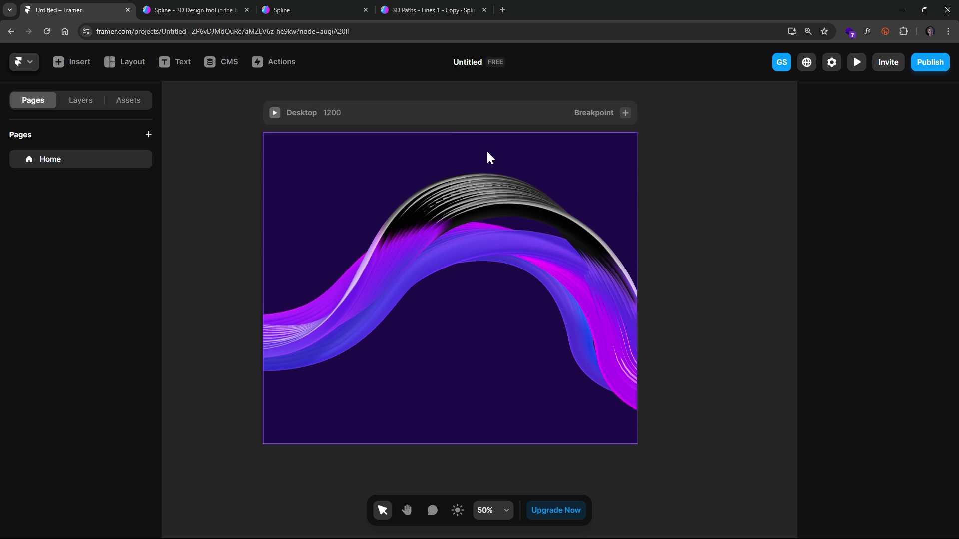
pyautogui.click(551, 115)
pyautogui.click(857, 61)
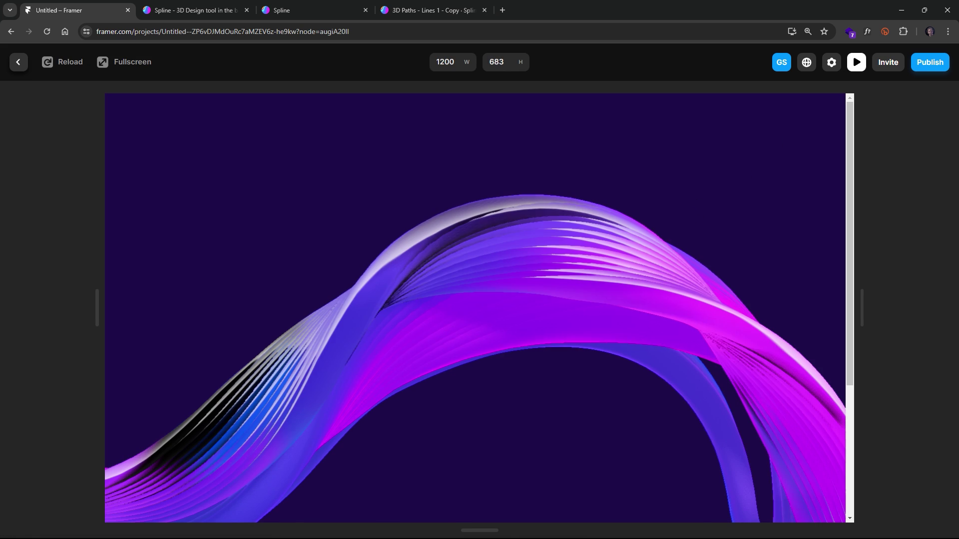
pyautogui.click(18, 62)
pyautogui.click(688, 205)
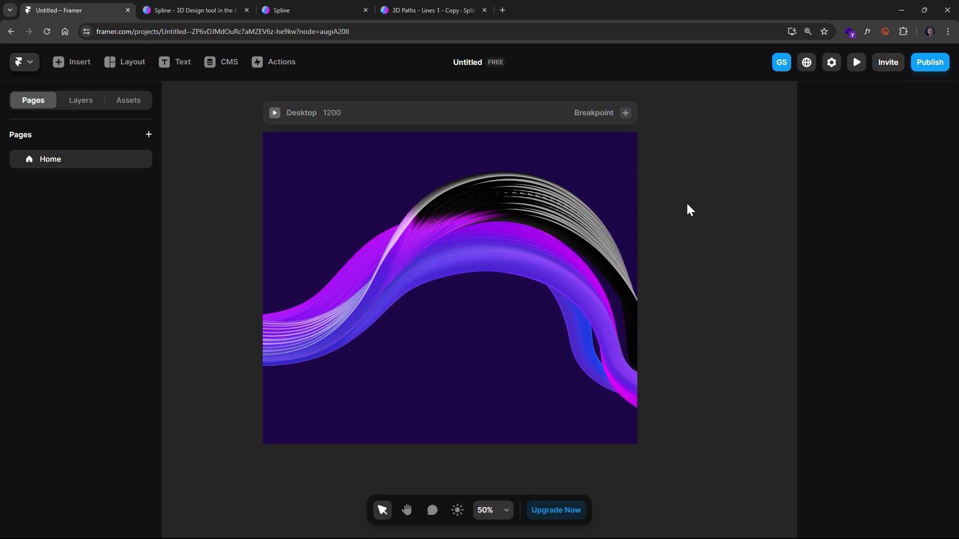
pyautogui.click(451, 265)
pyautogui.keyDown('ctrl'); pyautogui.scroll(3, 453, 270); pyautogui.keyUp('ctrl')
pyautogui.keyDown('ctrl'); pyautogui.scroll(-2, 473, 266); pyautogui.keyUp('ctrl')
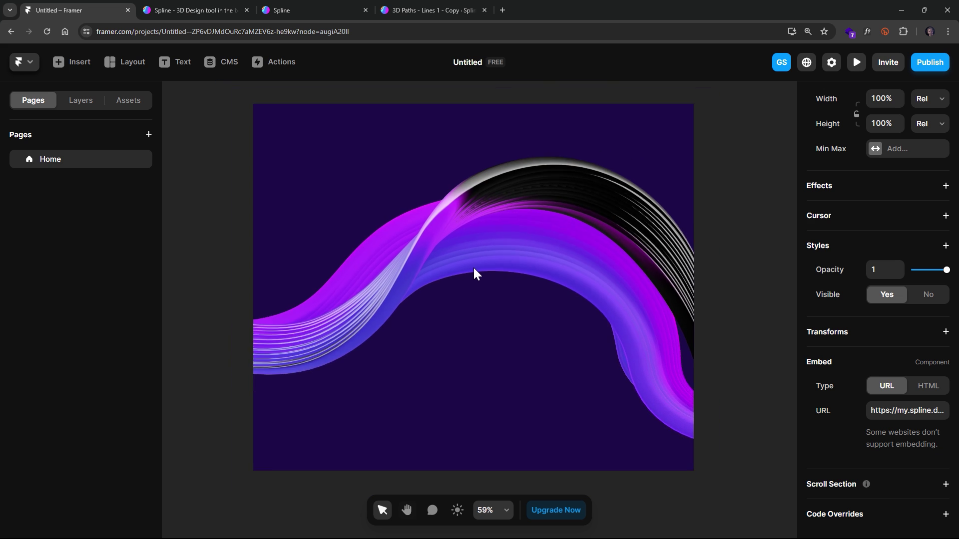
pyautogui.click(186, 131)
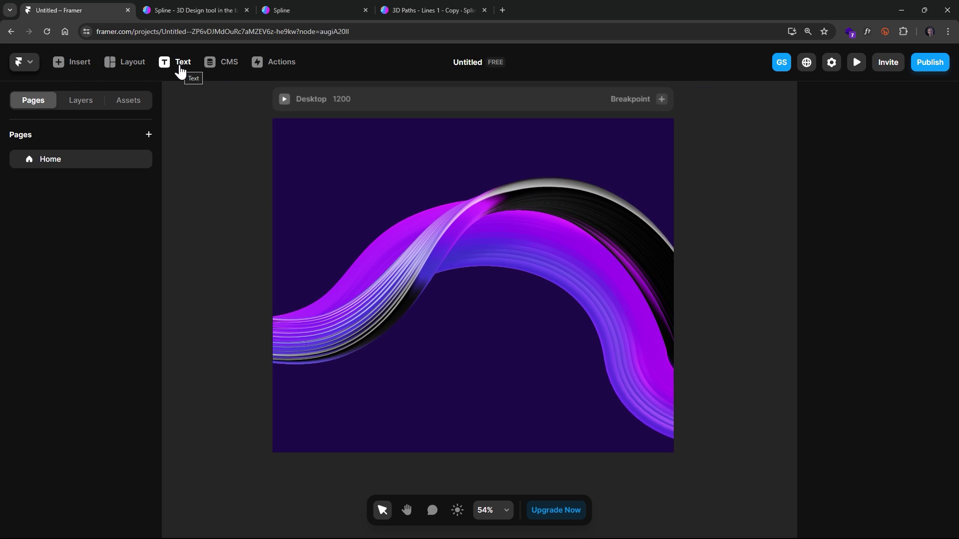
# Open framer.supply in a new browser tab and scroll through its component cards.
pyautogui.click(227, 31)
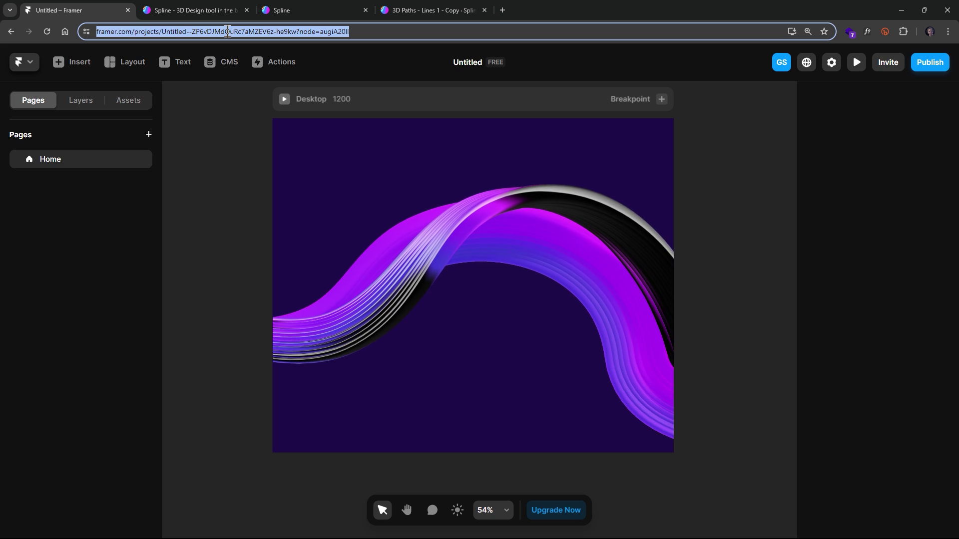
pyautogui.hotkey('ctrl', 't')
pyautogui.write('framer.supply')
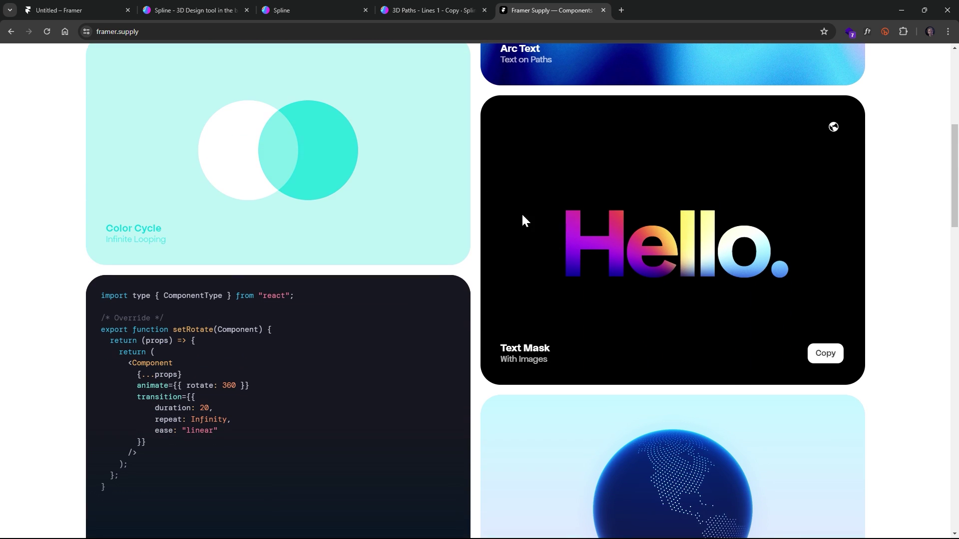
pyautogui.scroll(-5, 801, 319)
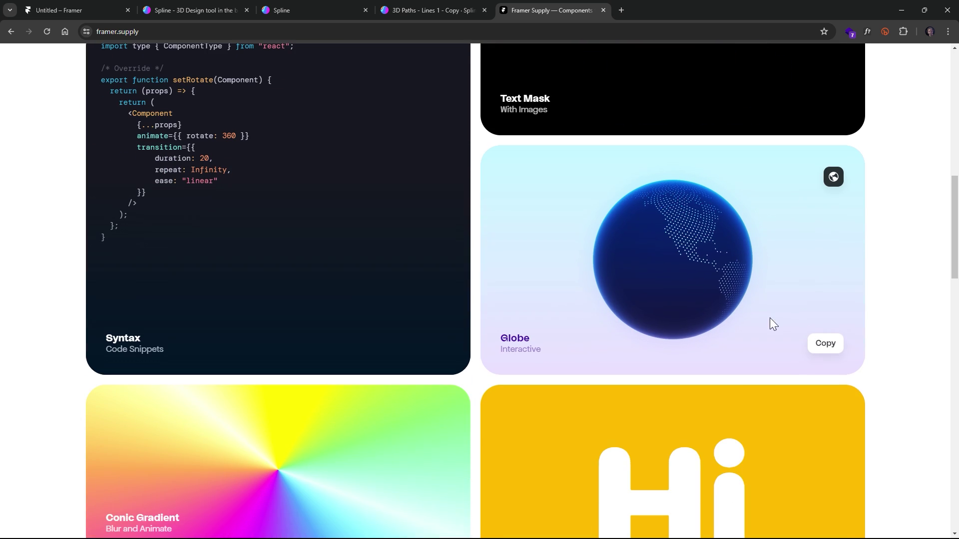
pyautogui.scroll(-1, 541, 287)
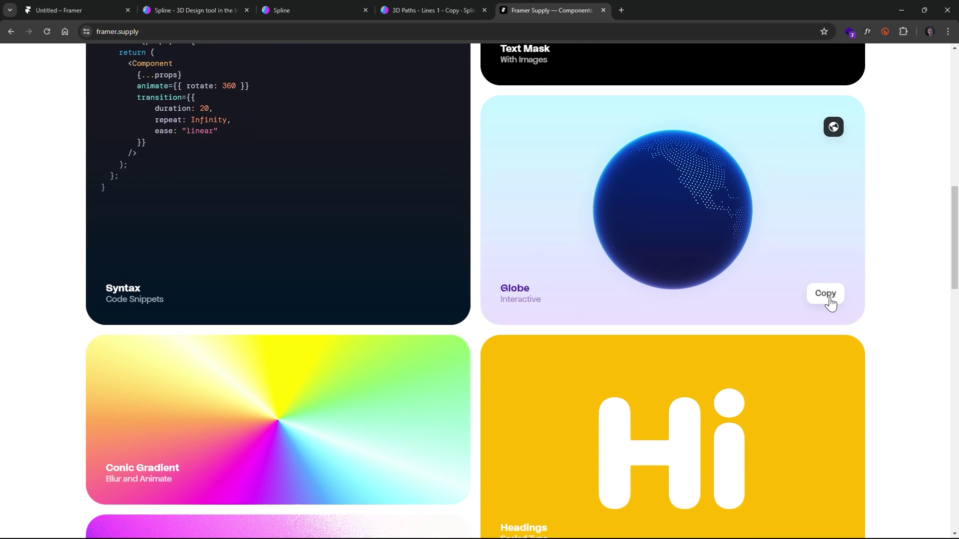
pyautogui.scroll(13, 497, 207)
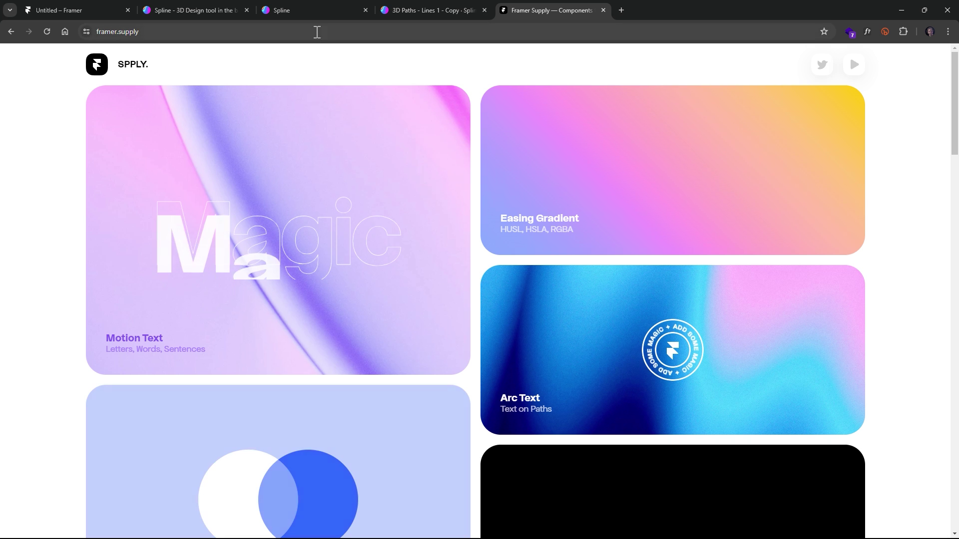
# Paste the copied Motion Text component into the Desktop frame.
pyautogui.click(64, 9)
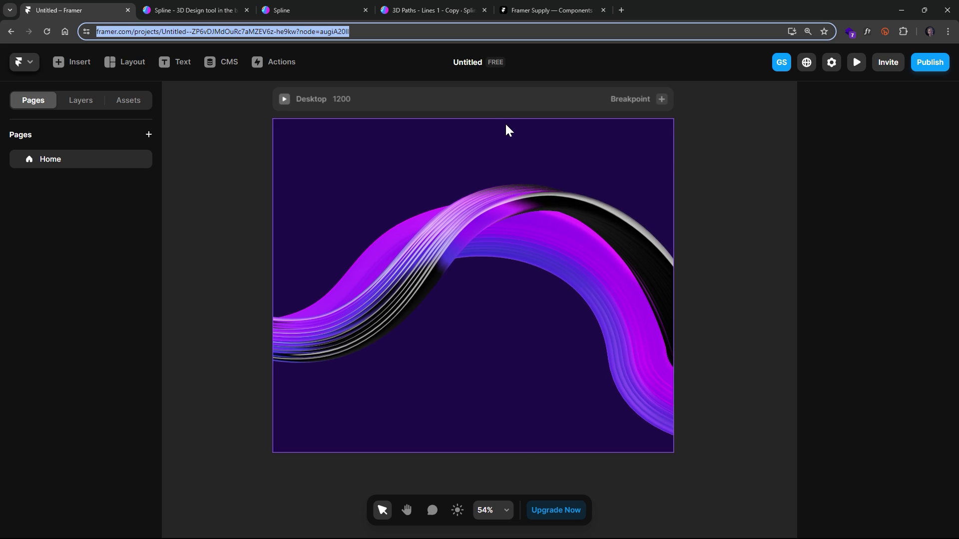
pyautogui.click(510, 221)
pyautogui.hotkey('ctrl', 'v')
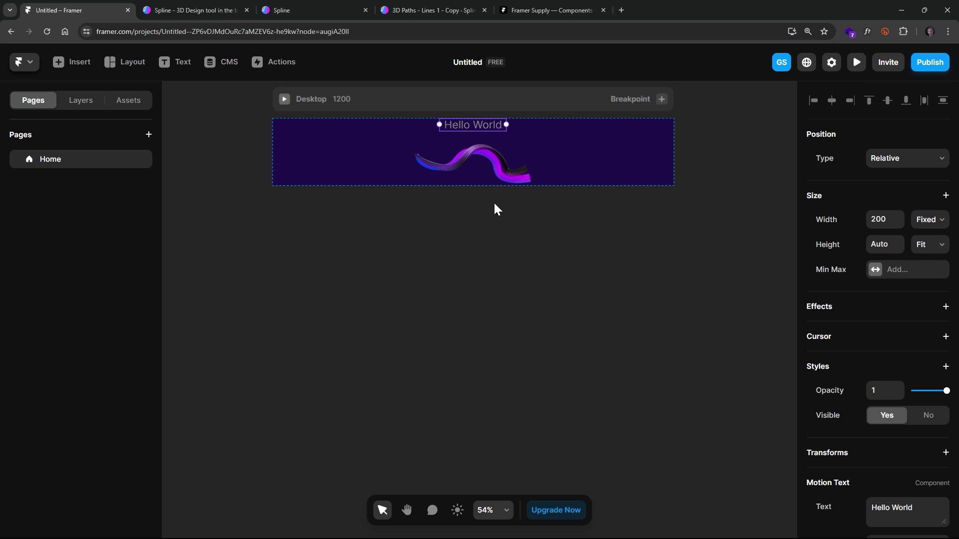
# Give the Desktop frame a fixed height, stretched to 1029 to show the whole wave.
pyautogui.click(543, 126)
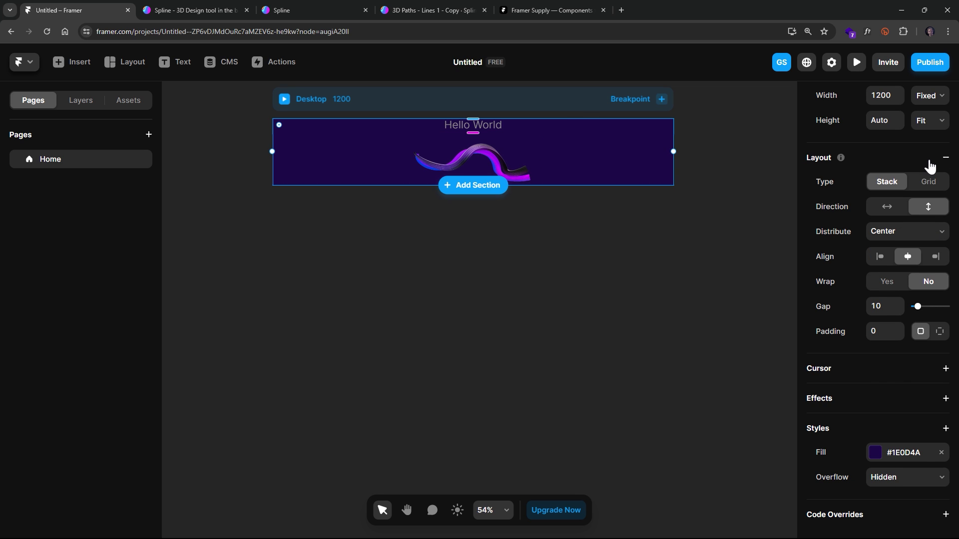
pyautogui.scroll(2, 925, 200)
pyautogui.click(921, 213)
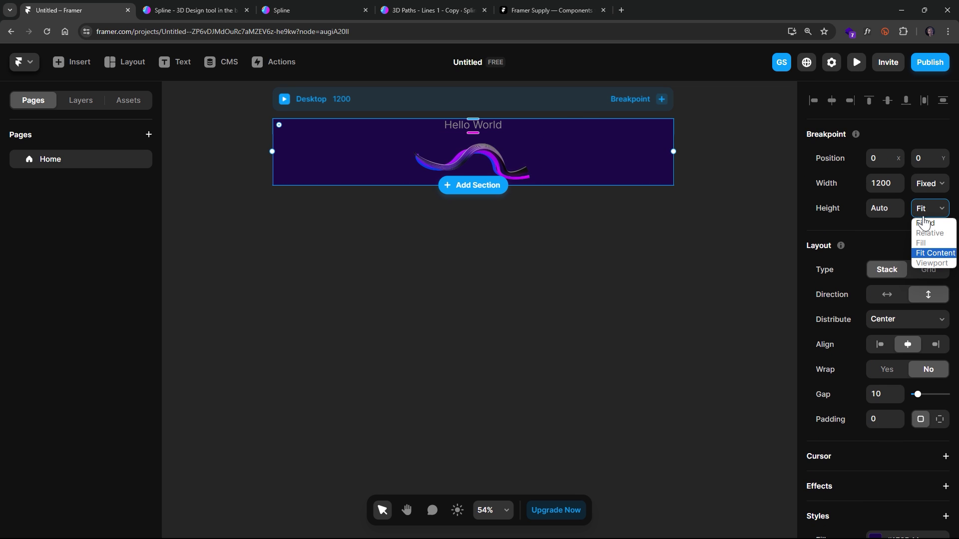
pyautogui.click(928, 253)
pyautogui.moveTo(524, 193); pyautogui.dragTo(559, 463)
# Make the Spline embed absolutely positioned with a top offset of 0.
pyautogui.click(456, 131)
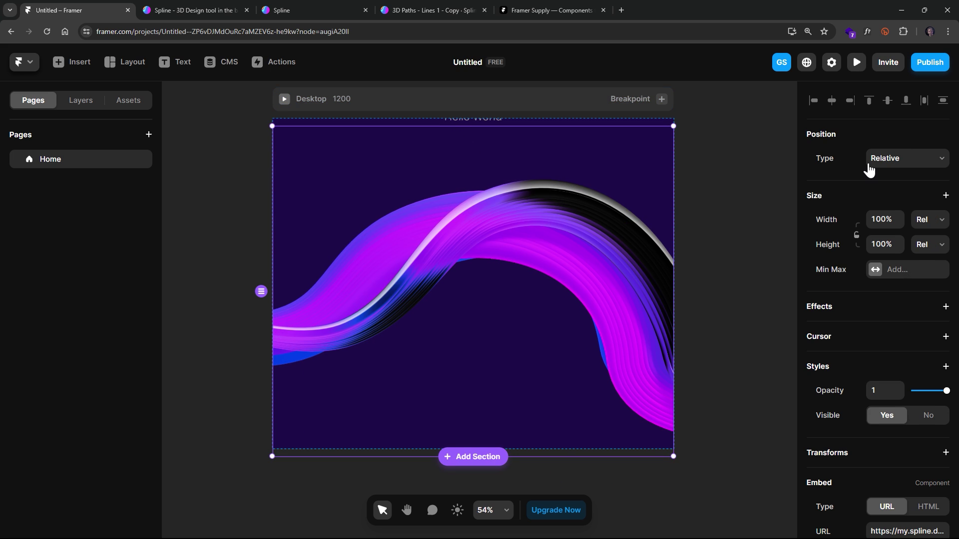
pyautogui.click(879, 160)
pyautogui.click(894, 161)
pyautogui.click(895, 163)
pyautogui.click(894, 173)
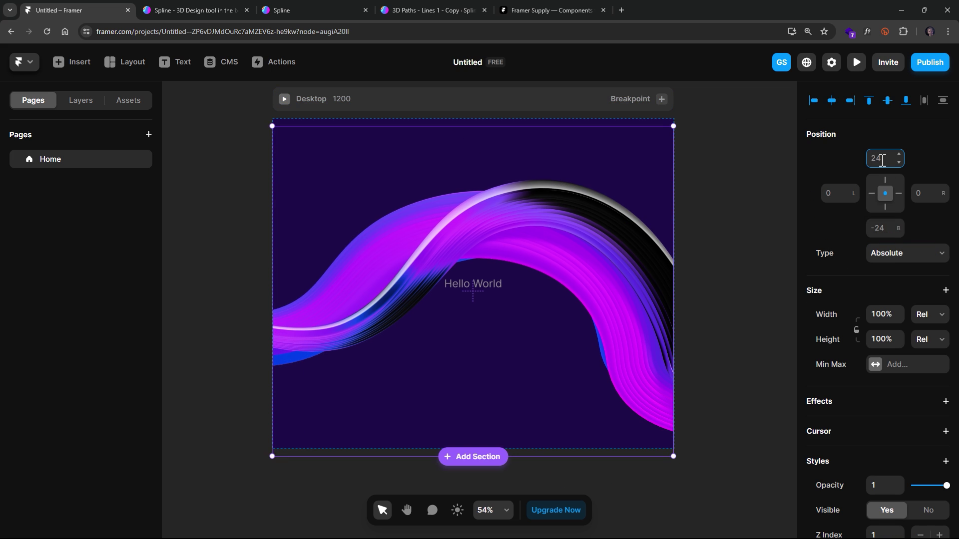
pyautogui.write('0')
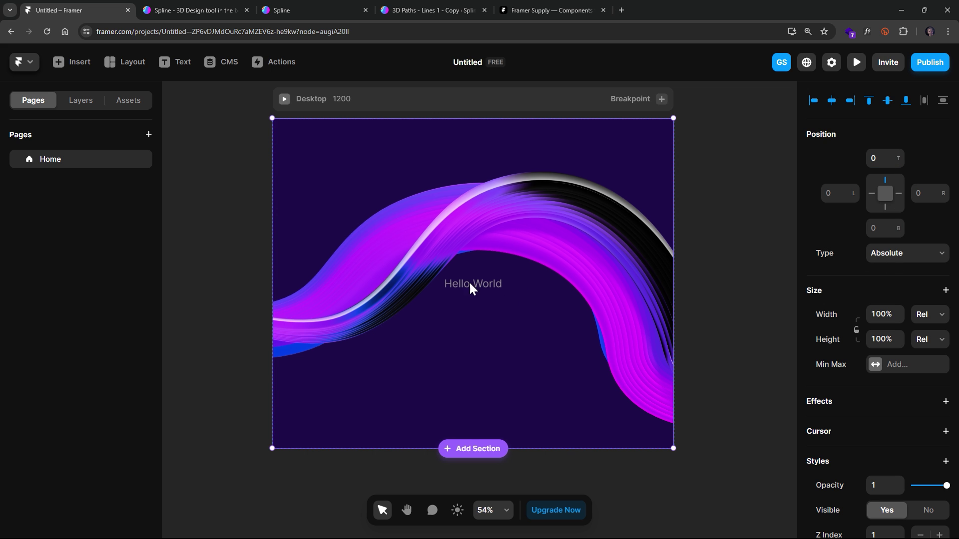
# Select the Motion Text layer and set its font to Bebas Neue.
pyautogui.click(81, 100)
pyautogui.click(65, 195)
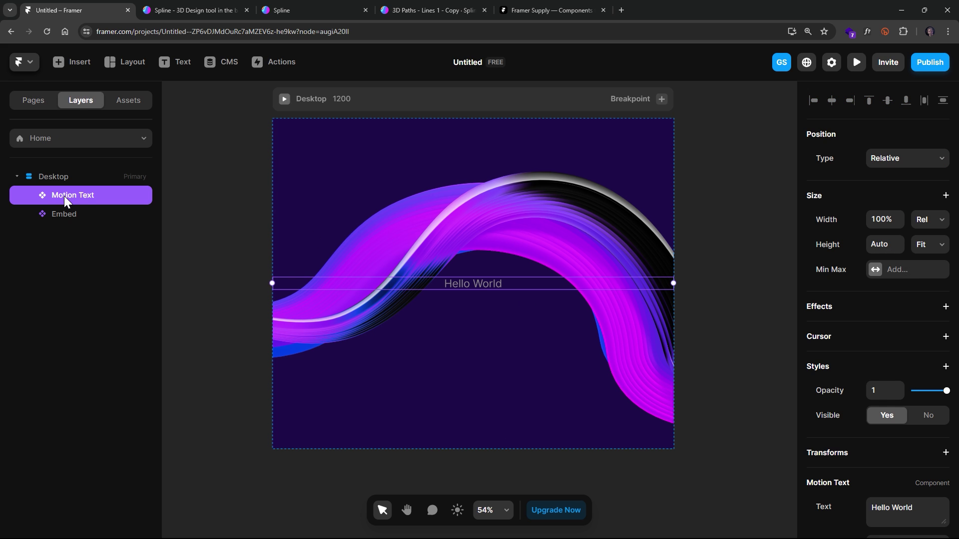
pyautogui.click(478, 291)
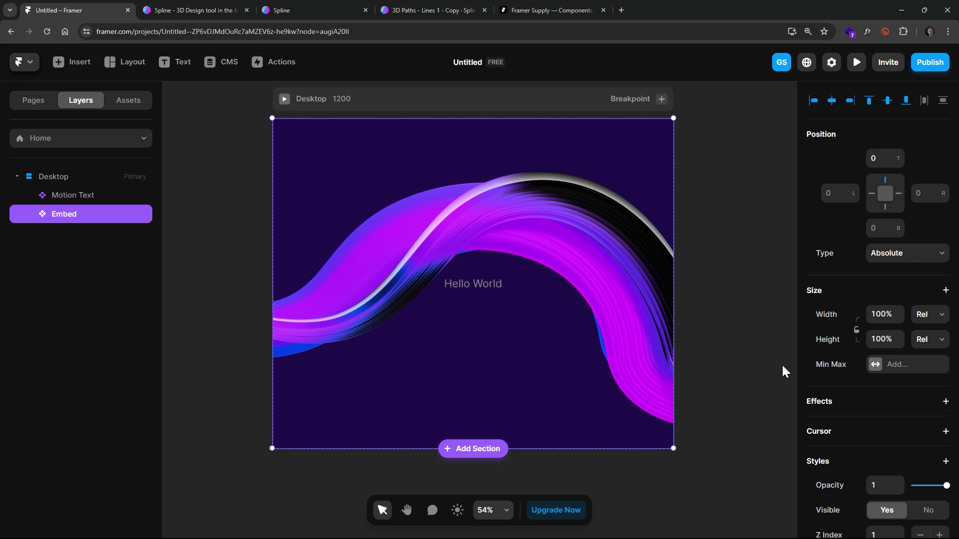
pyautogui.click(59, 192)
pyautogui.scroll(-6, 878, 350)
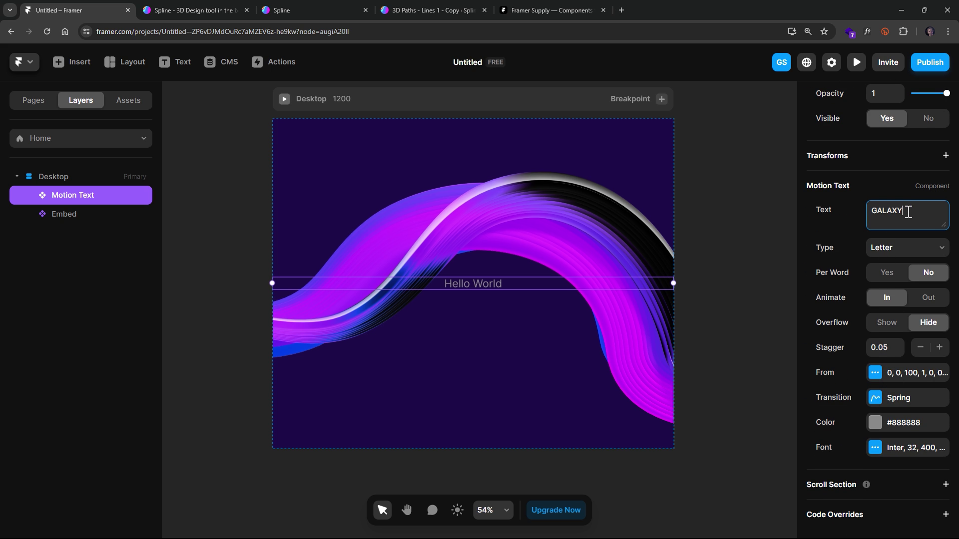
pyautogui.click(897, 453)
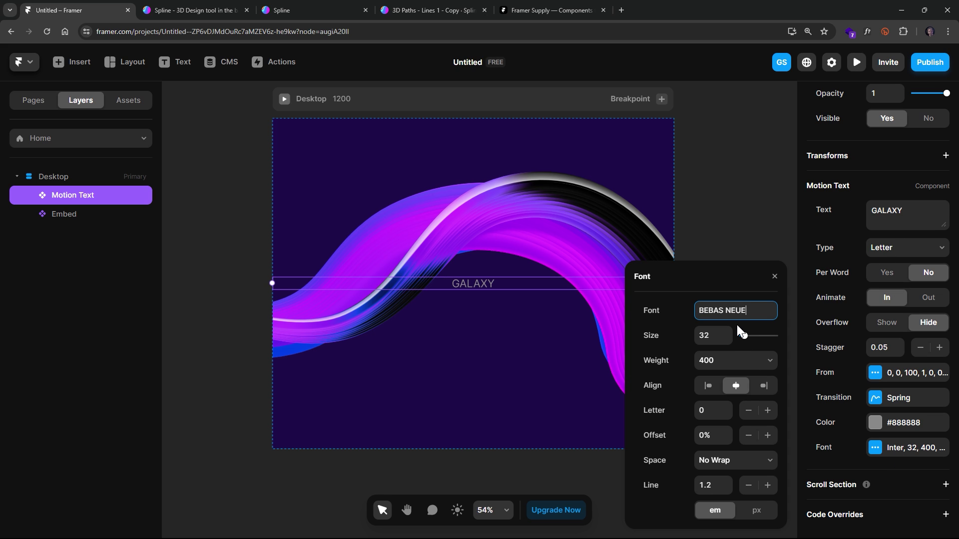
pyautogui.press('Return')
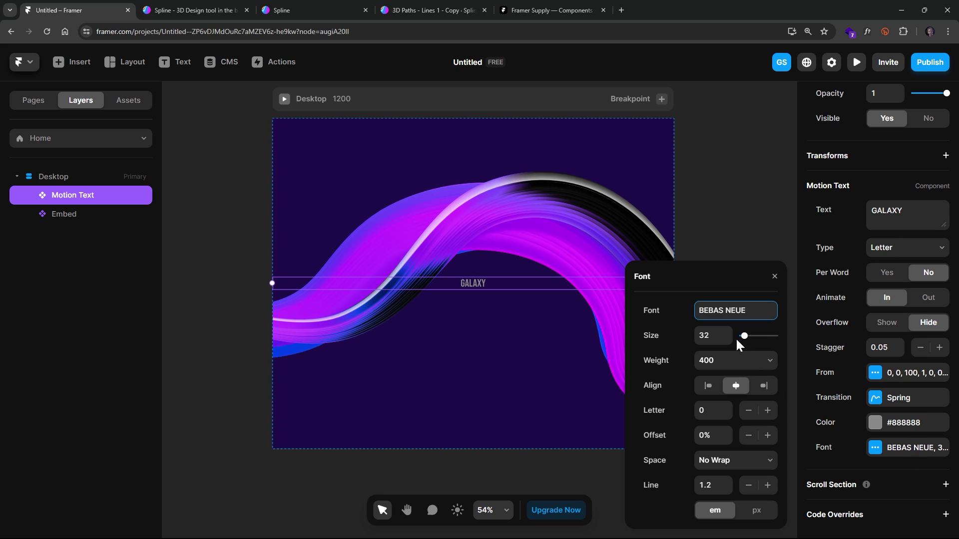
# Enlarge the GALAXY text to size 229 and colour it white #FFFFFF.
pyautogui.moveTo(745, 338); pyautogui.dragTo(757, 337)
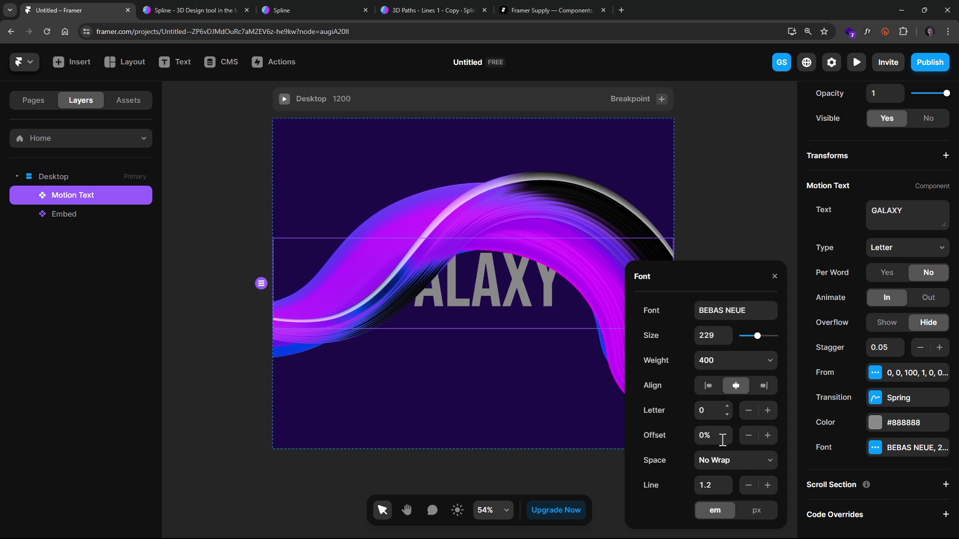
pyautogui.click(875, 423)
pyautogui.moveTo(713, 377); pyautogui.dragTo(636, 312)
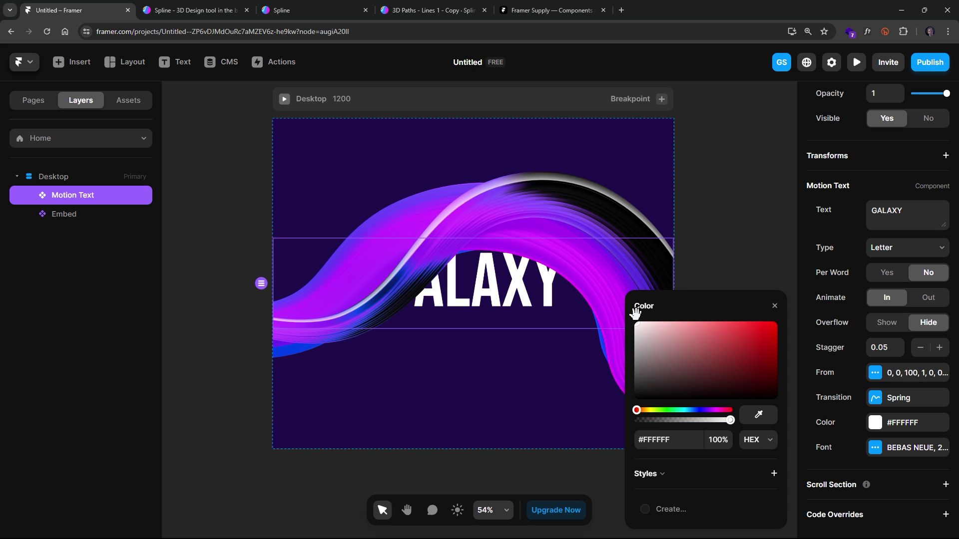
pyautogui.click(550, 162)
# Set the embed's Z Index to 0 and move its layer ahead of Motion Text.
pyautogui.scroll(-2, 887, 482)
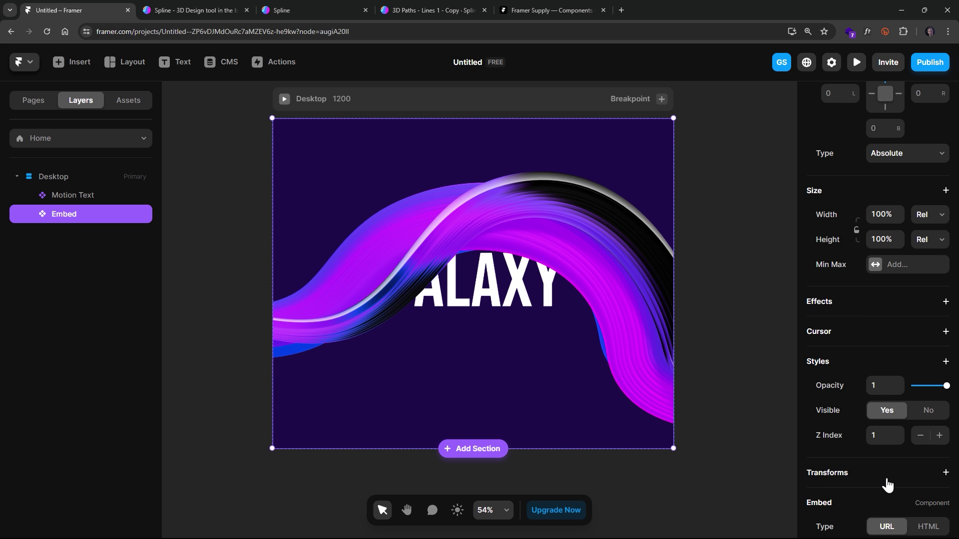
pyautogui.write('0')
pyautogui.moveTo(61, 190); pyautogui.dragTo(62, 189)
pyautogui.click(206, 262)
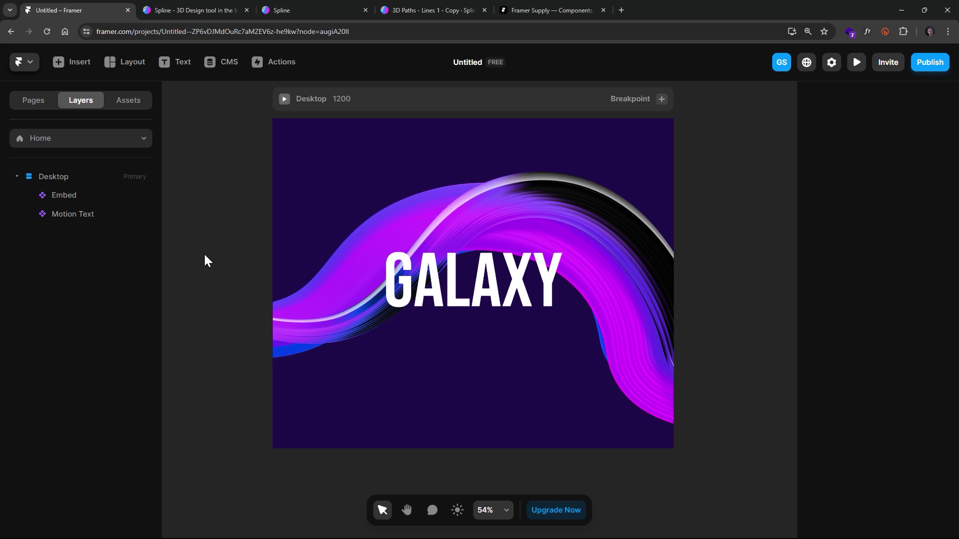
pyautogui.click(432, 116)
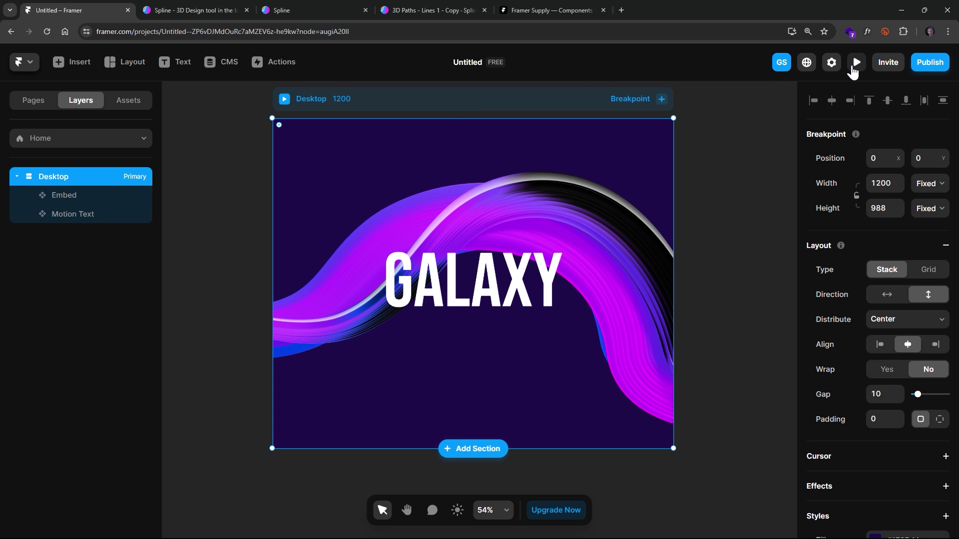
# Preview GALAXY over the animated ribbon, then check the Embed and Motion Text layers.
pyautogui.click(855, 64)
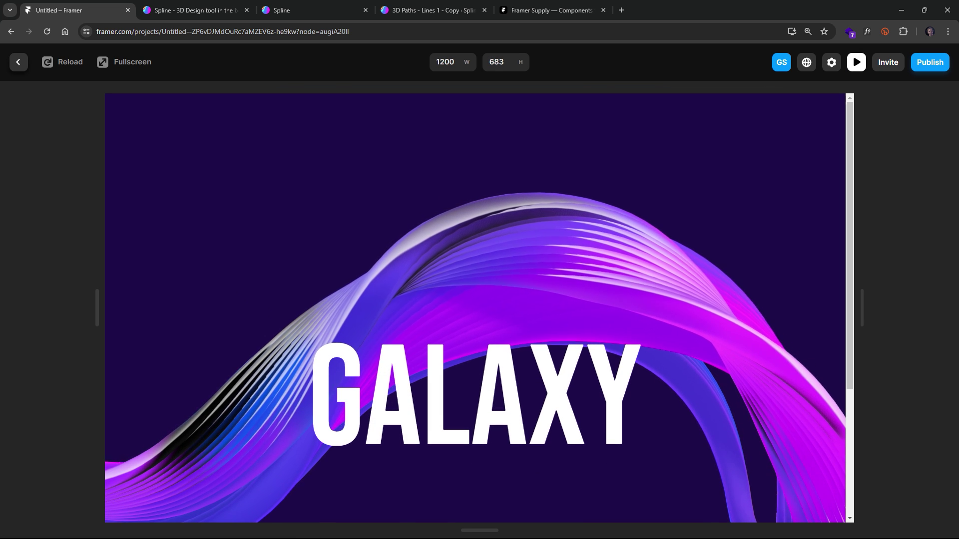
pyautogui.click(19, 63)
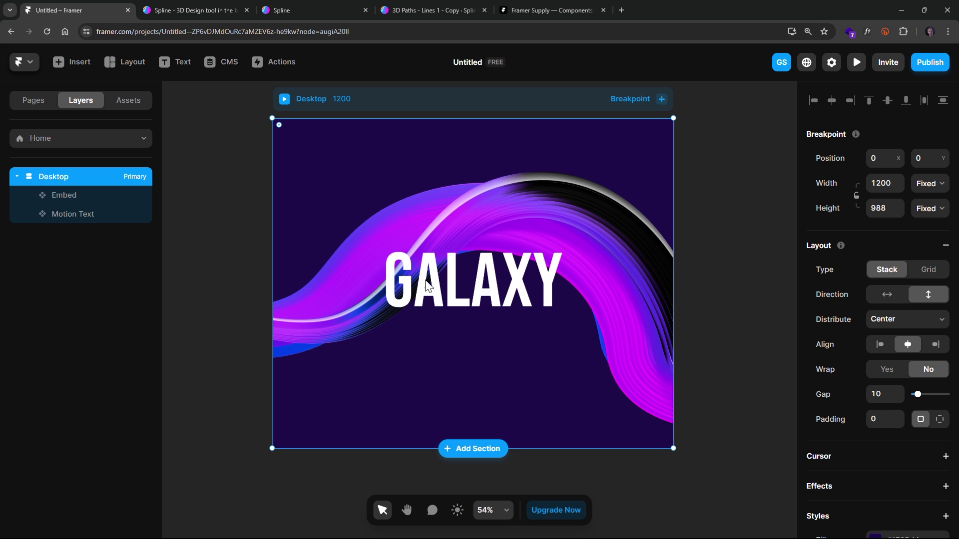
pyautogui.click(68, 196)
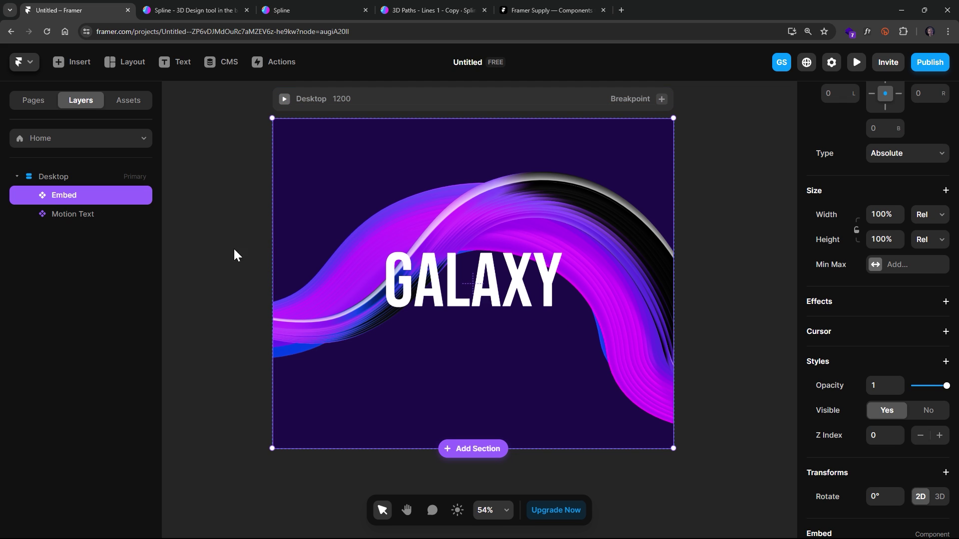
pyautogui.click(65, 216)
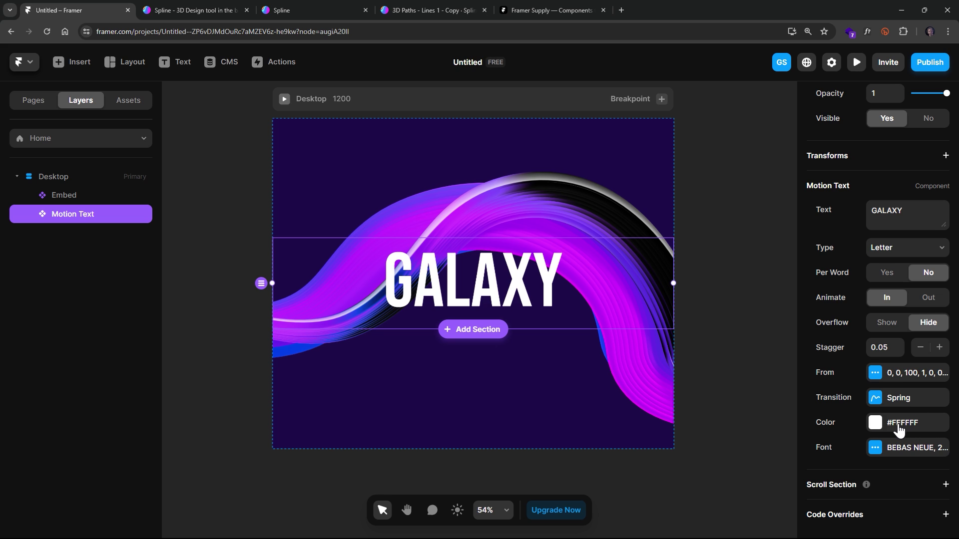
# Lengthen the spring transition delay on GALAXY's motion text.
pyautogui.click(897, 449)
pyautogui.click(895, 402)
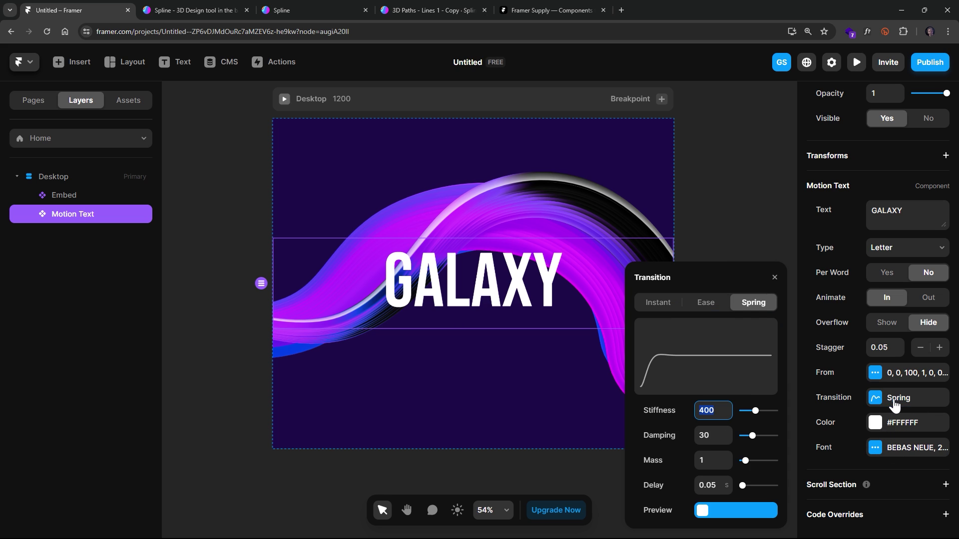
pyautogui.write('0.1')
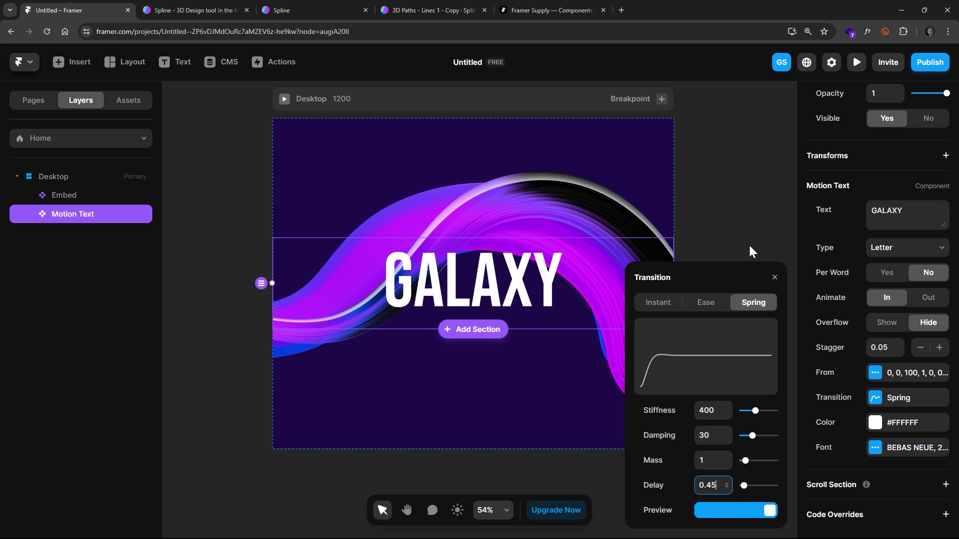
# Set GALAXY's line height to 0.9 and lower the letter stagger to 0.01.
pyautogui.click(913, 448)
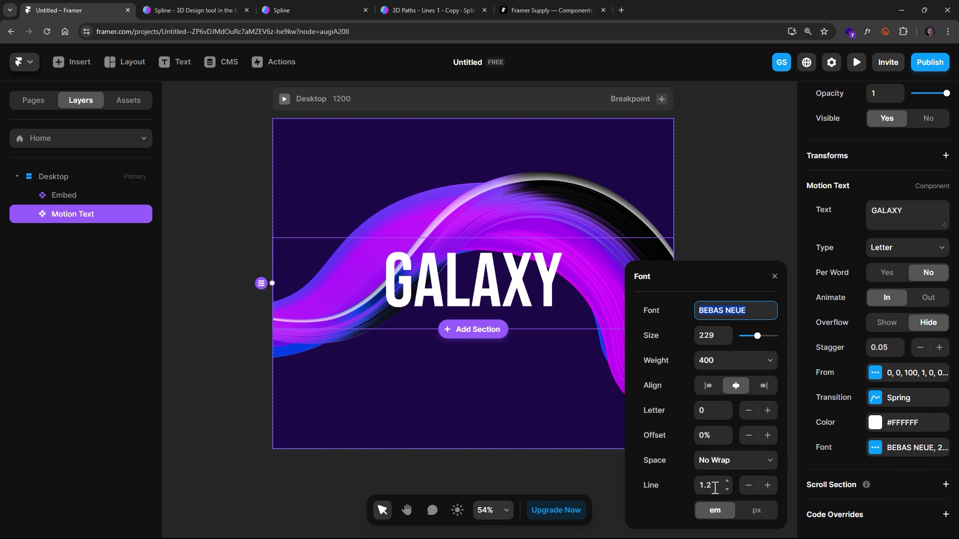
pyautogui.click(715, 488)
pyautogui.write('0.9')
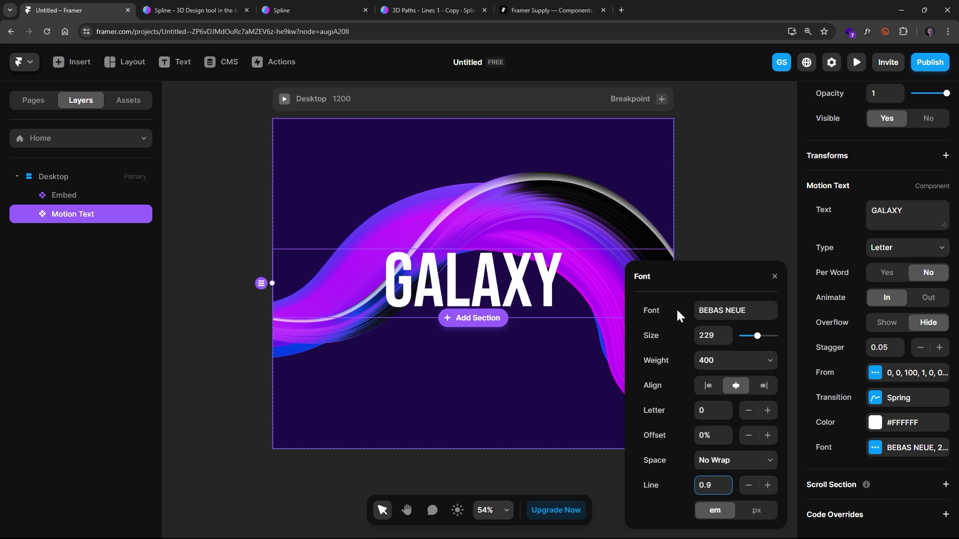
pyautogui.click(898, 352)
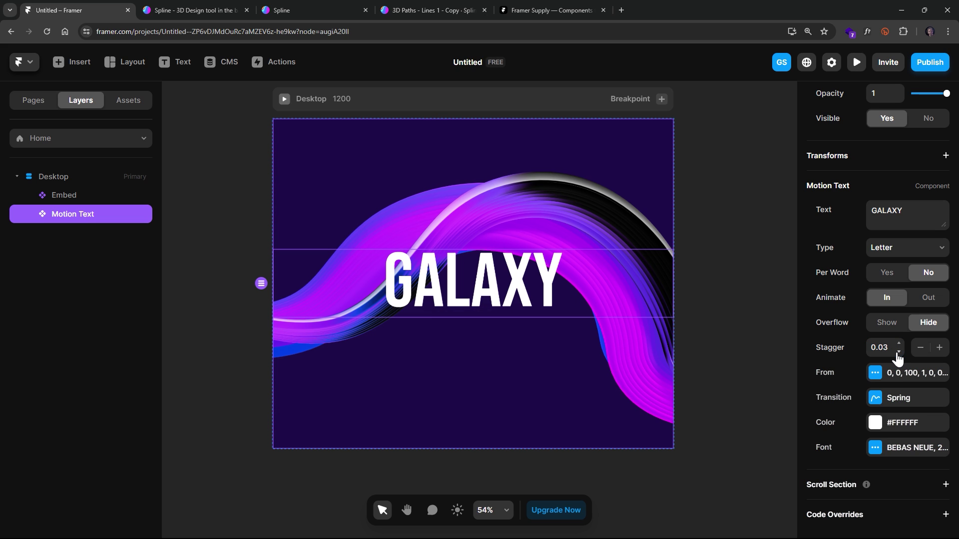
# Preview the page widened to 1272 pixels, then return to editing.
pyautogui.click(856, 63)
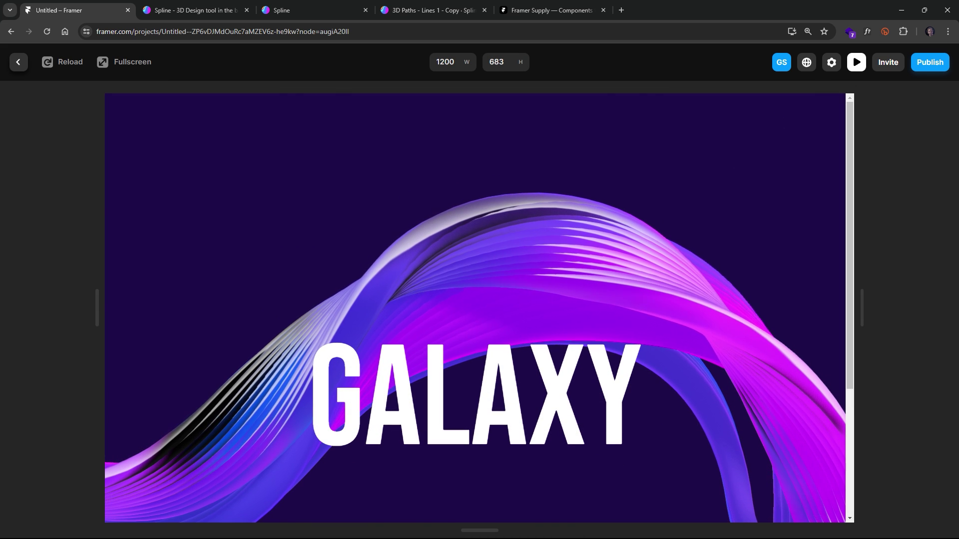
pyautogui.moveTo(863, 310); pyautogui.dragTo(884, 308)
pyautogui.click(19, 62)
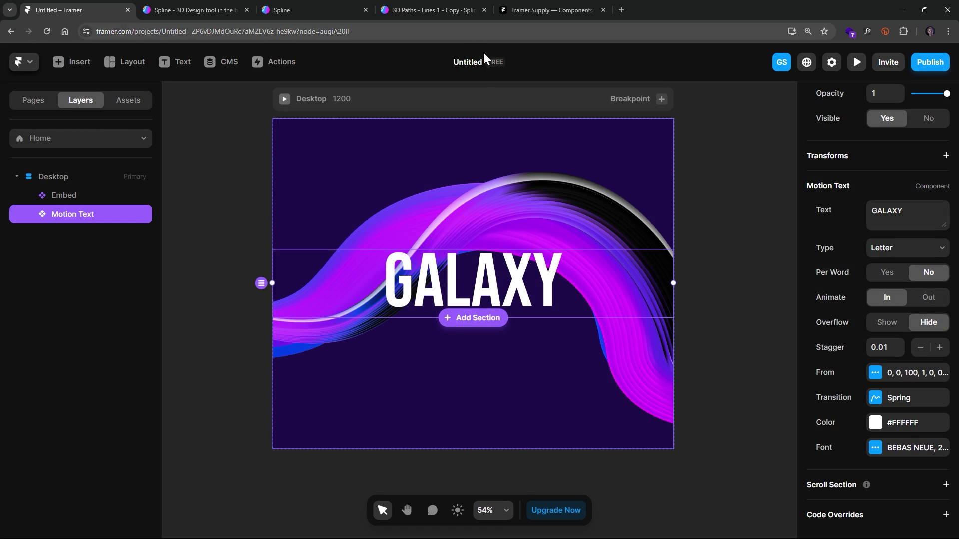
# Shorten the Desktop frame and replay the GALAXY entrance in a reloaded preview.
pyautogui.moveTo(577, 454); pyautogui.dragTo(578, 376)
pyautogui.click(856, 62)
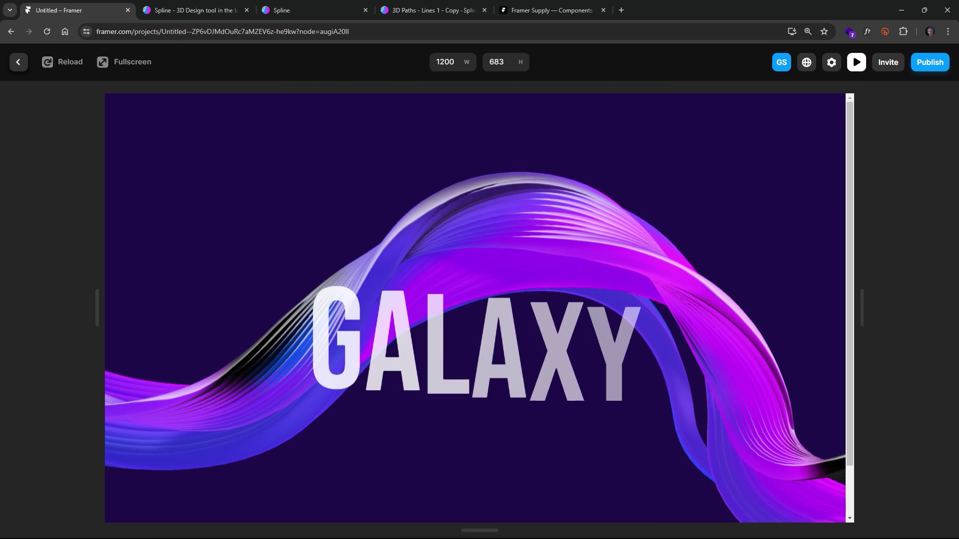
pyautogui.moveTo(465, 324); pyautogui.dragTo(617, 320)
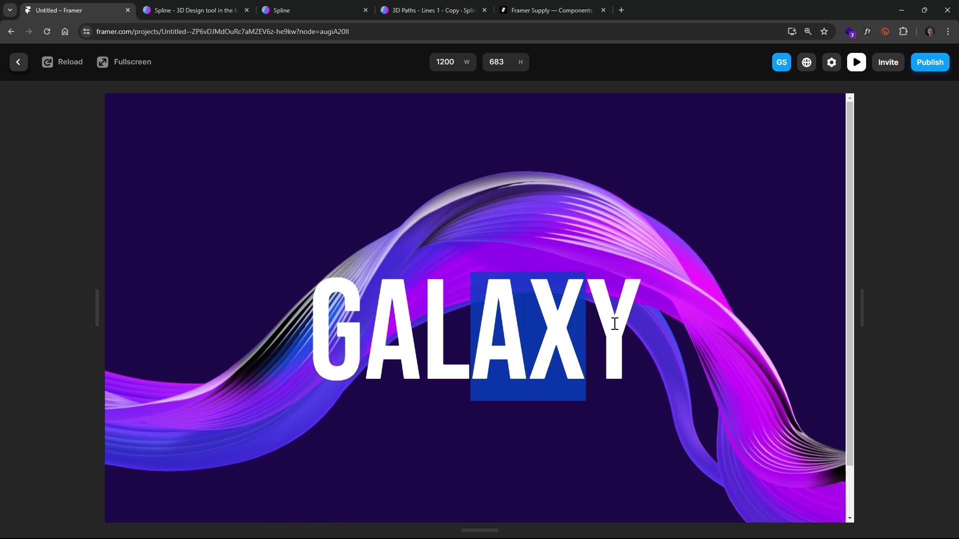
pyautogui.click(616, 320)
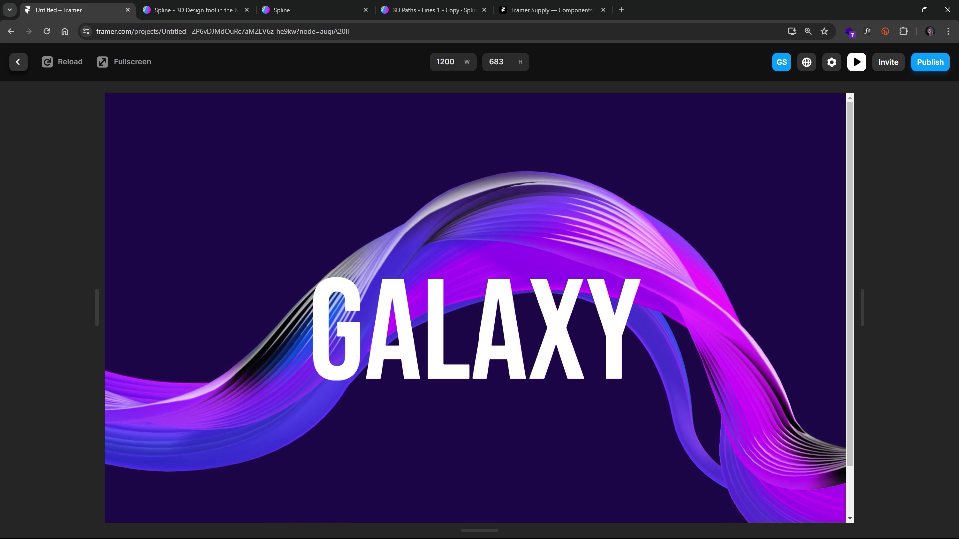
pyautogui.click(64, 64)
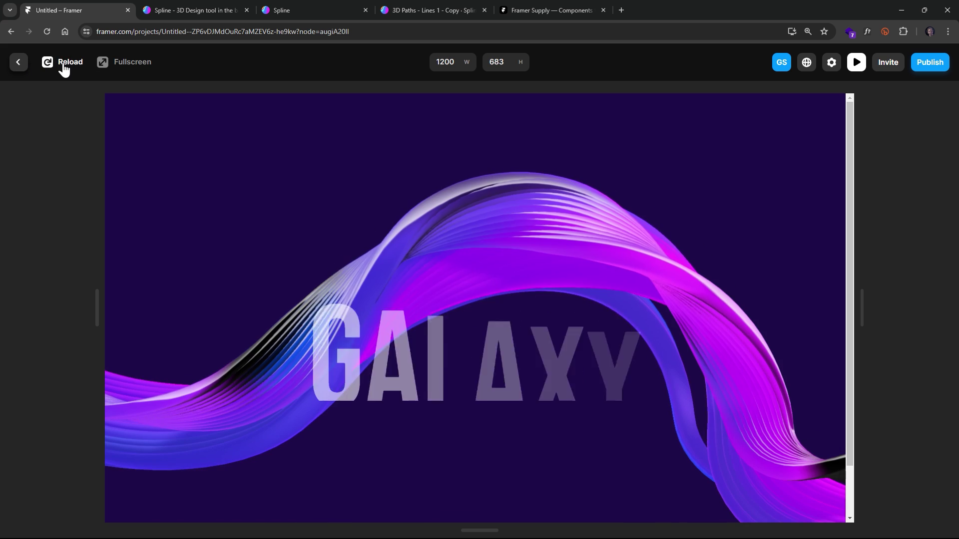
# Leave the Framer preview, select the Embed layer, and switch to the Spline tab.
pyautogui.click(18, 64)
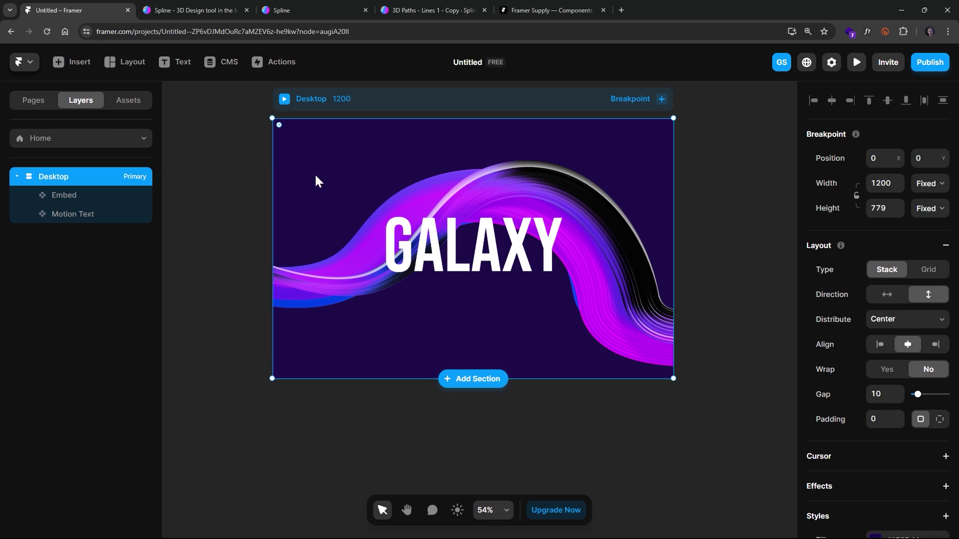
pyautogui.click(584, 195)
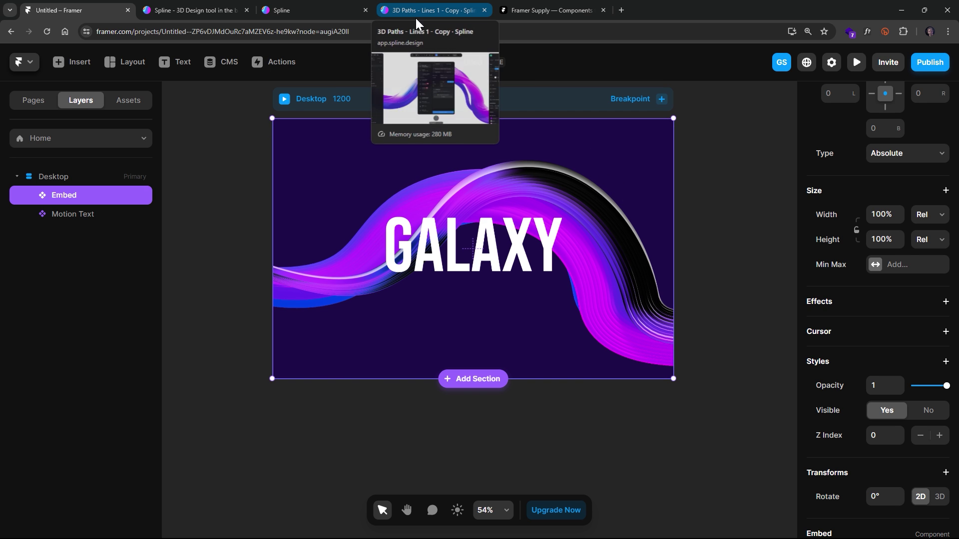
pyautogui.moveTo(318, 8)
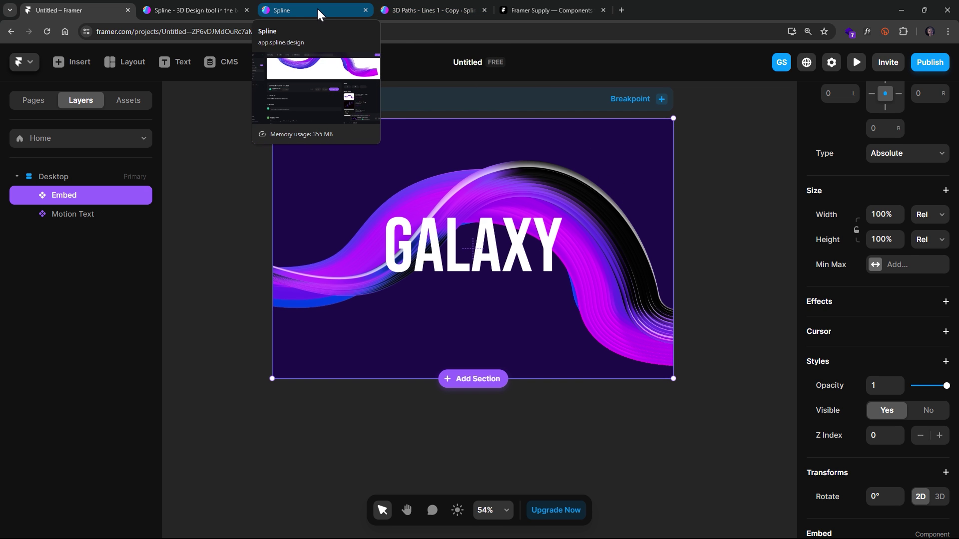
pyautogui.click(190, 9)
pyautogui.click(272, 10)
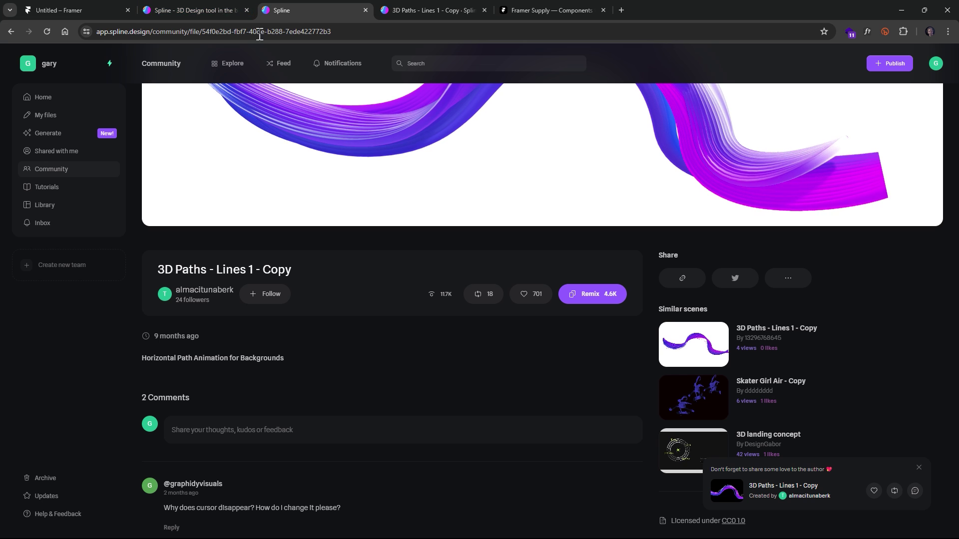
# Browse the Spline community scenes and open the Trails scene in the editor.
pyautogui.click(10, 31)
pyautogui.scroll(-14, 670, 246)
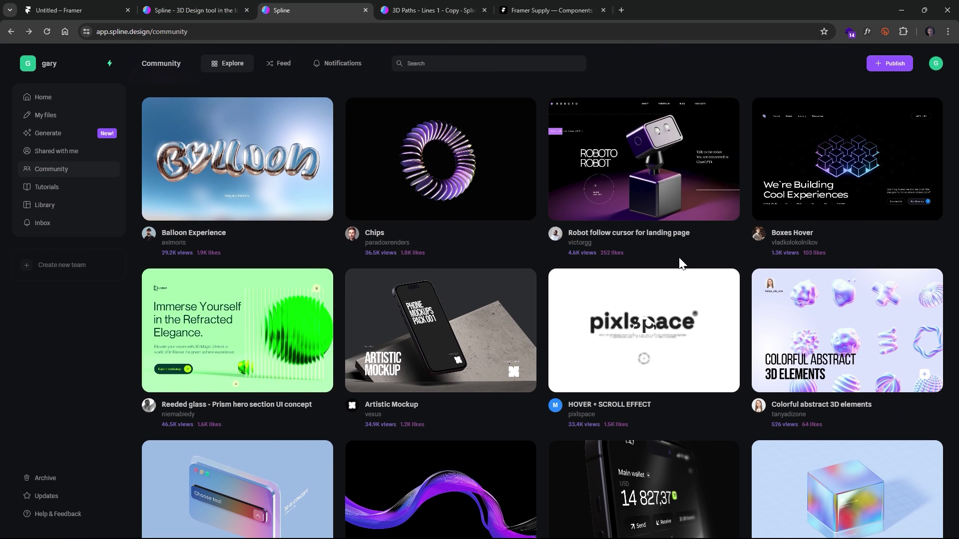
pyautogui.scroll(5, 678, 247)
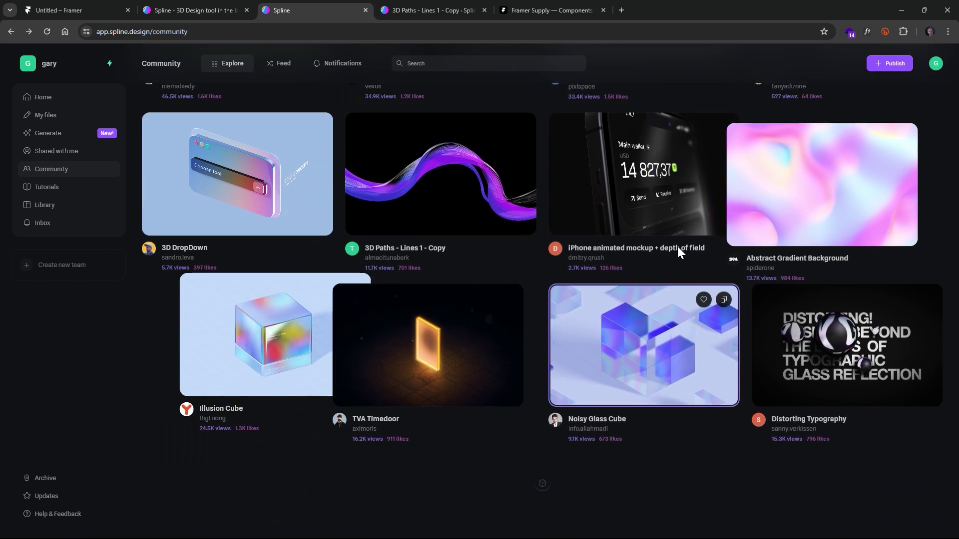
pyautogui.scroll(-5, 660, 309)
pyautogui.scroll(-4, 643, 293)
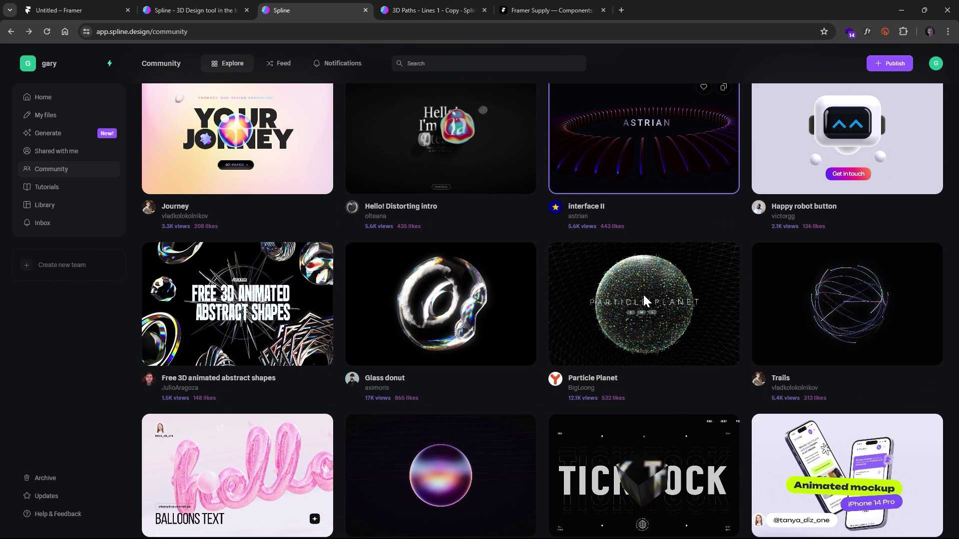
pyautogui.scroll(-1, 633, 304)
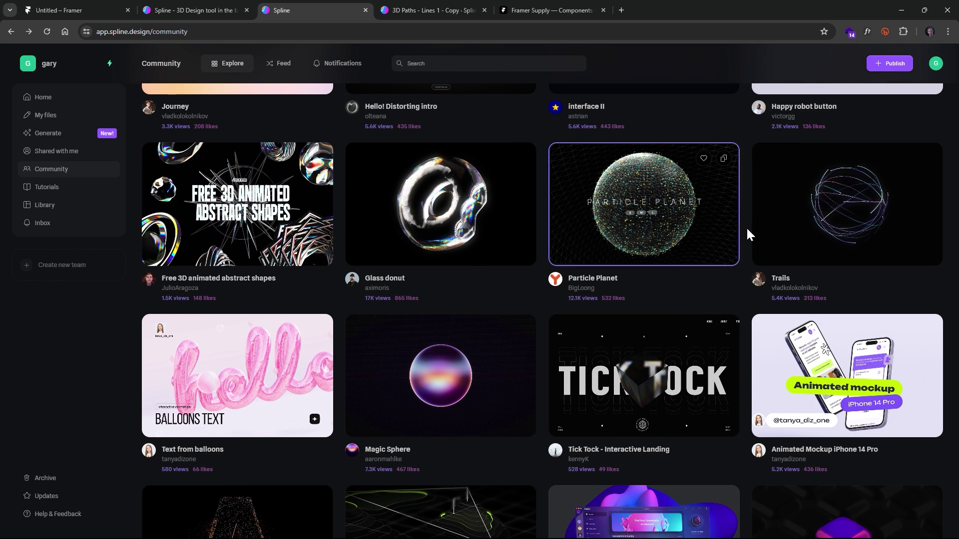
pyautogui.click(862, 219)
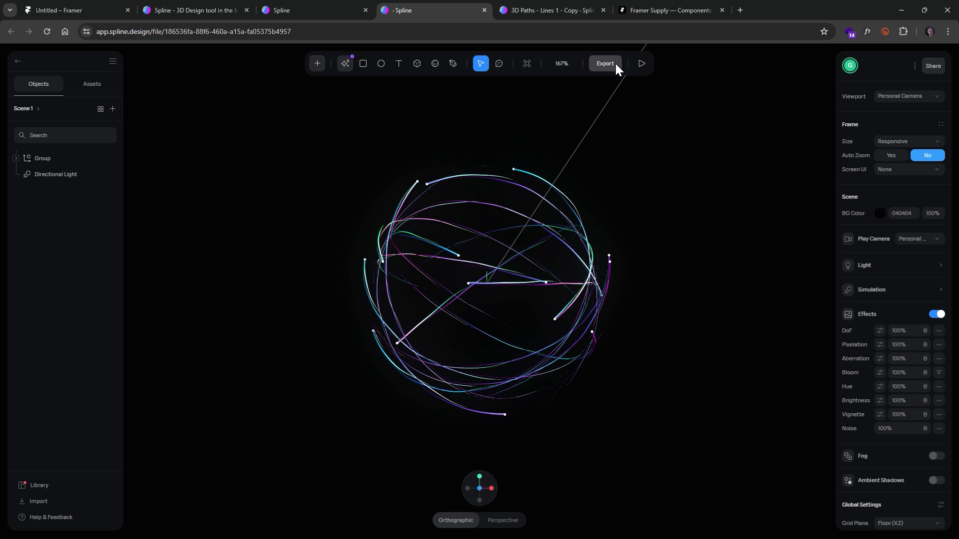
# Apply the Colorful Metal 'Metal Color&Shinny 02' material to the trail group and play the scene.
pyautogui.moveTo(335, 145); pyautogui.dragTo(672, 433)
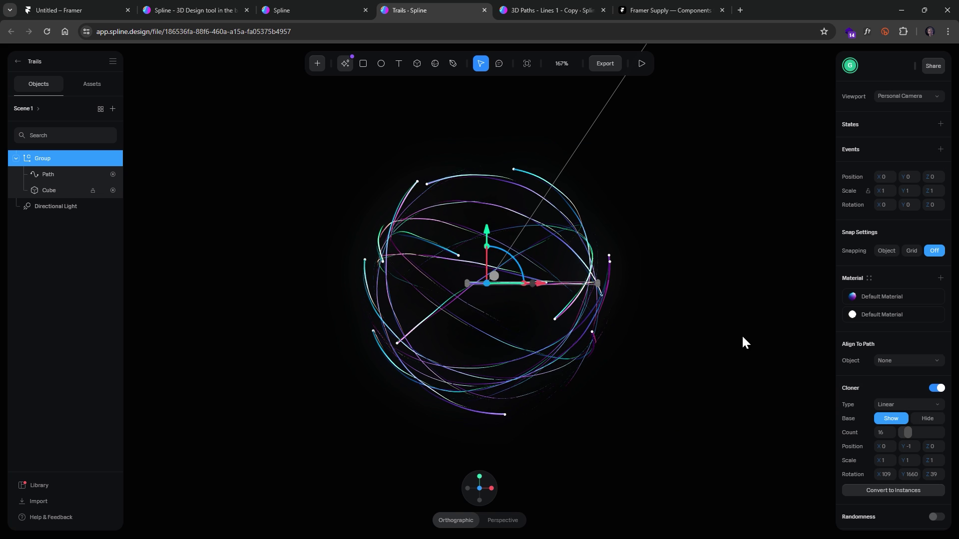
pyautogui.scroll(-1, 902, 377)
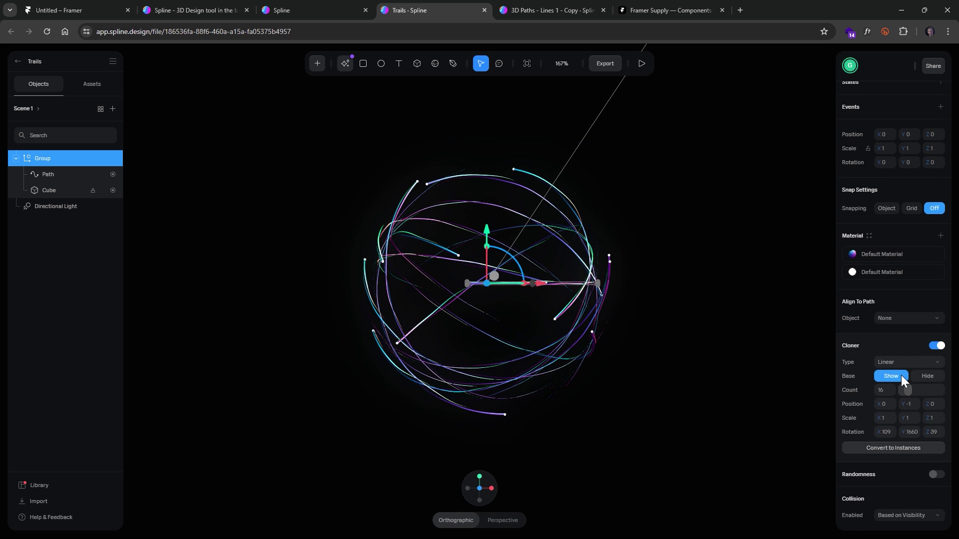
pyautogui.click(853, 254)
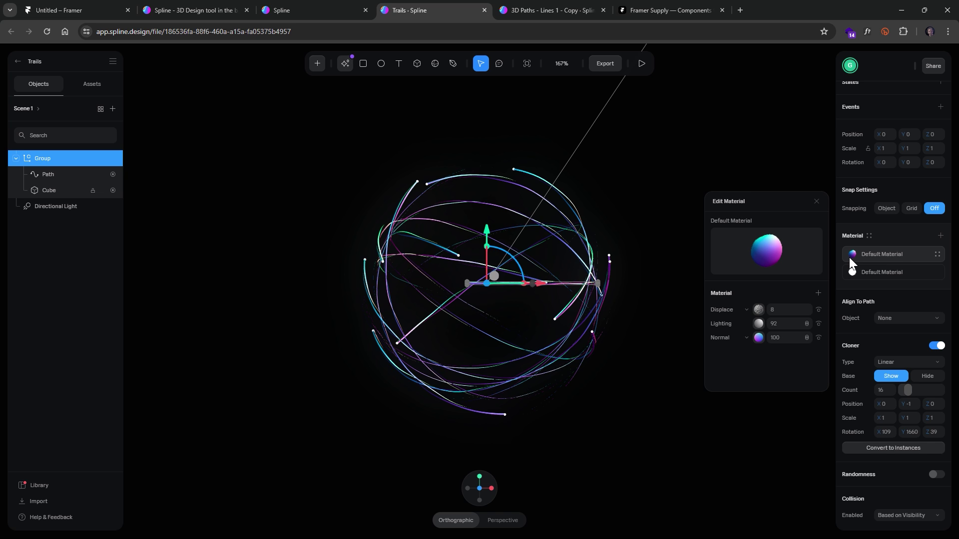
pyautogui.click(870, 236)
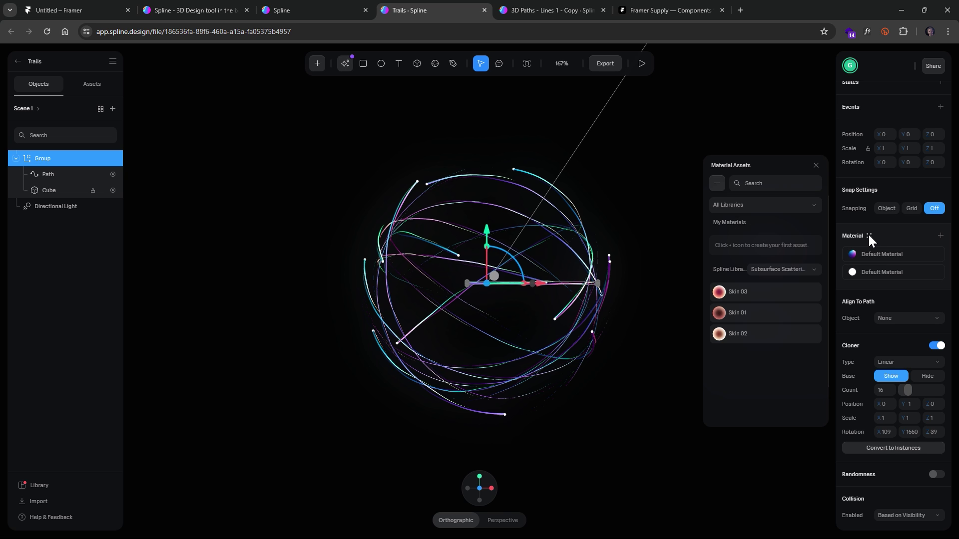
pyautogui.click(769, 268)
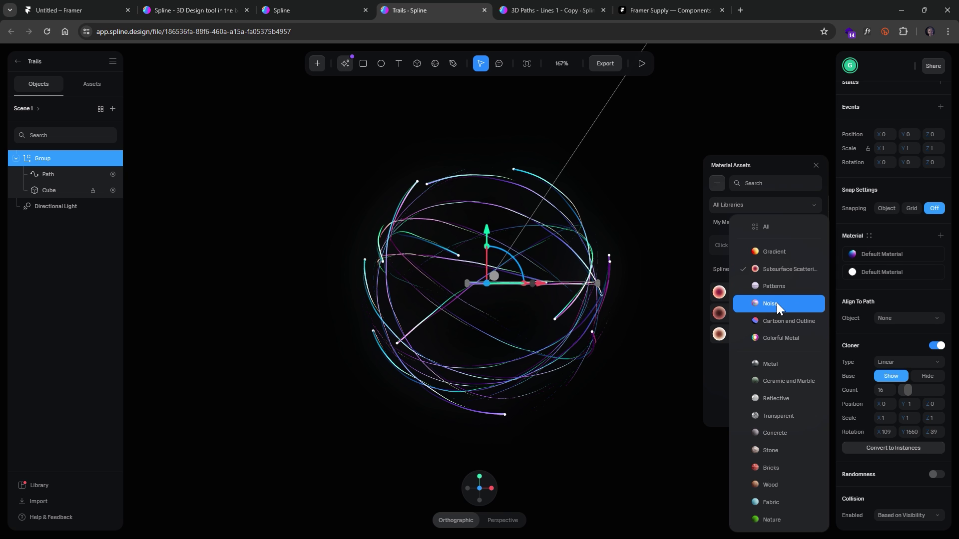
pyautogui.click(780, 337)
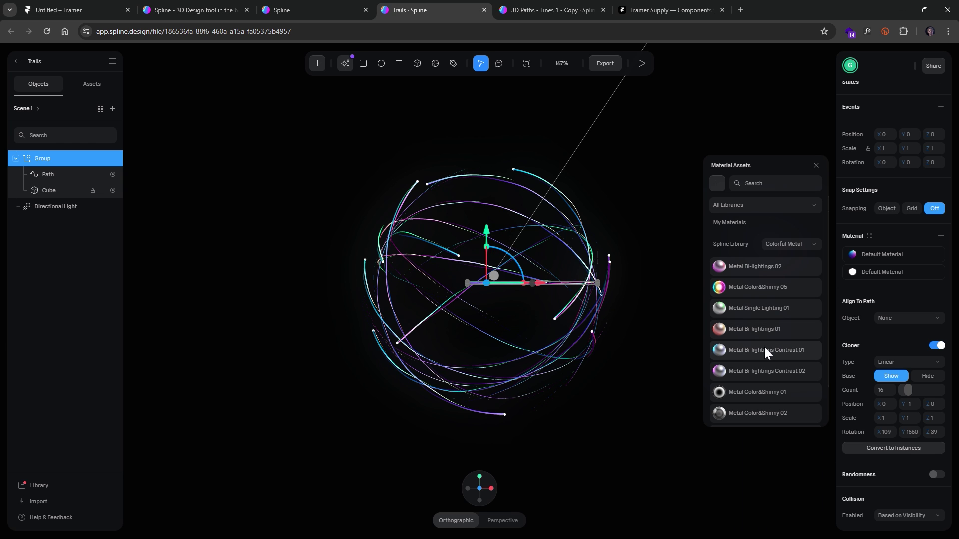
pyautogui.click(724, 407)
pyautogui.click(674, 322)
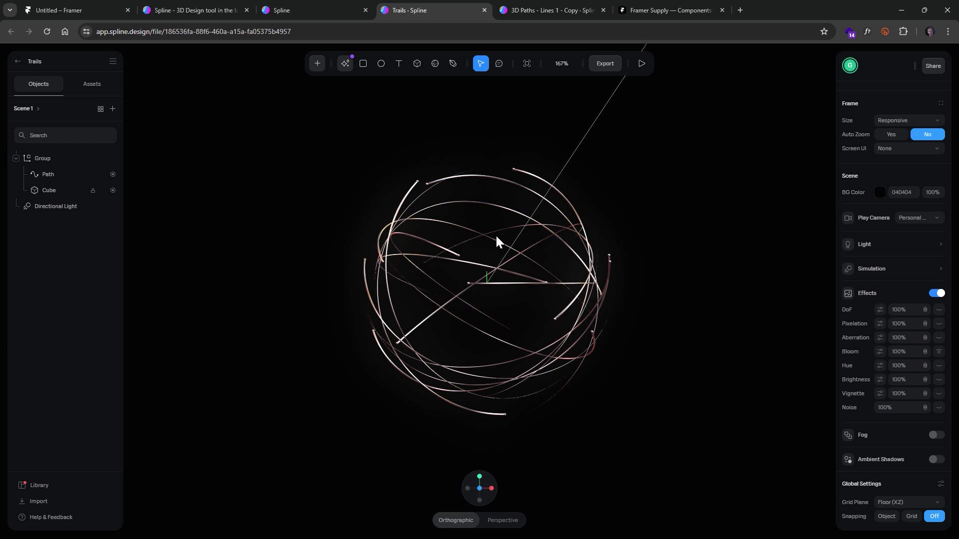
pyautogui.click(641, 63)
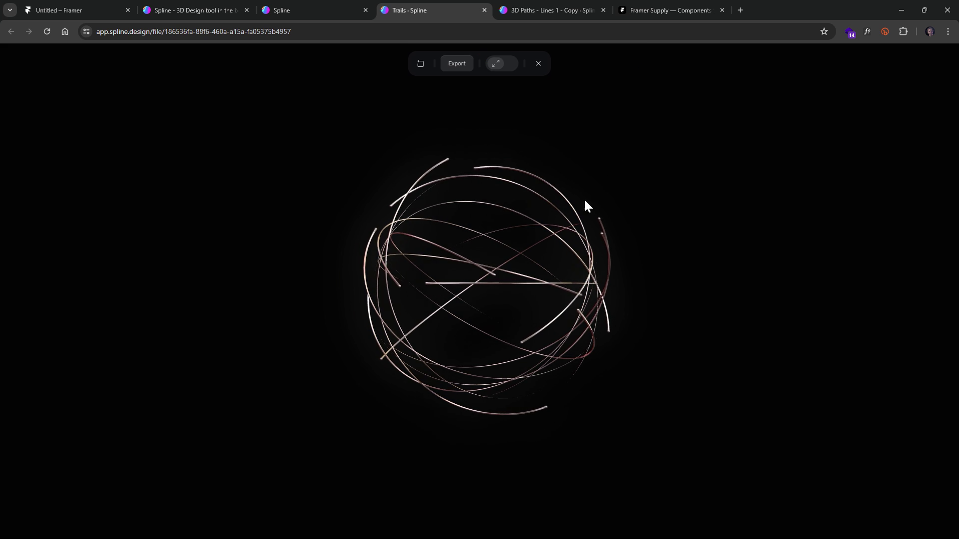
# Update the Trails public URL with background colour hidden, page scroll off and logo off.
pyautogui.click(537, 63)
pyautogui.click(611, 63)
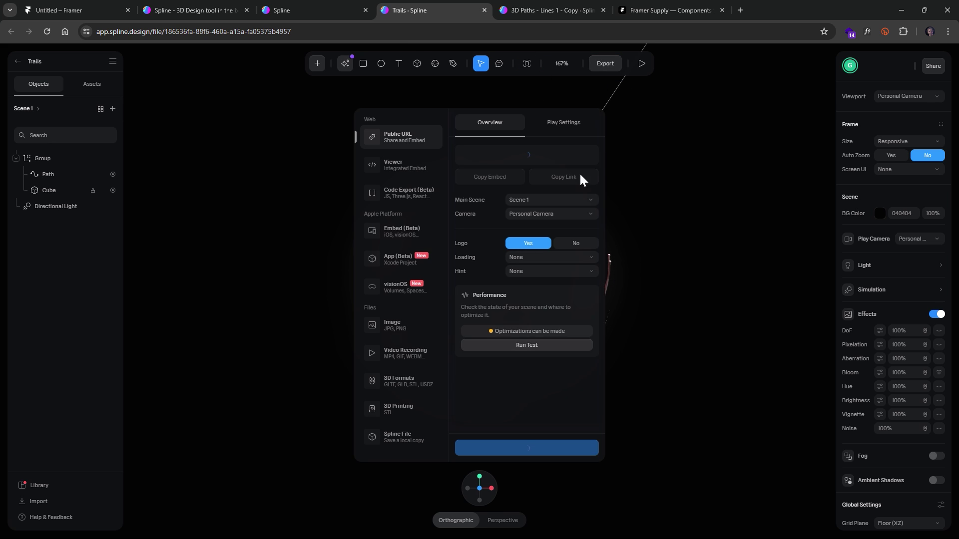
pyautogui.click(558, 125)
pyautogui.click(577, 240)
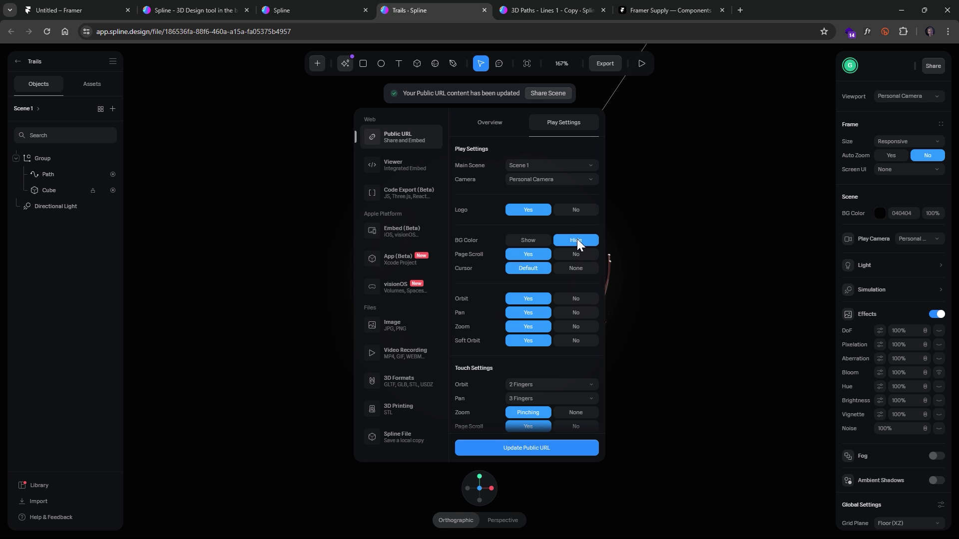
pyautogui.click(574, 254)
pyautogui.click(589, 210)
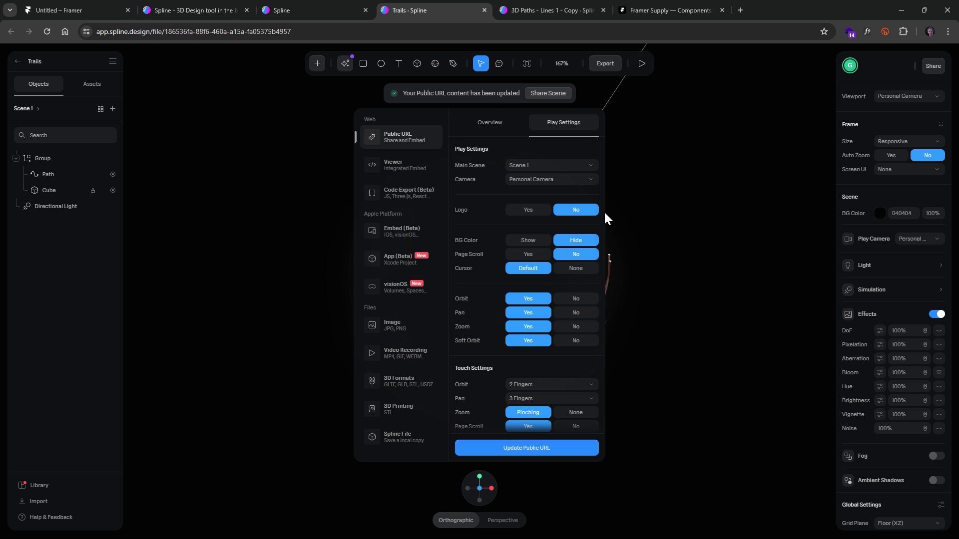
pyautogui.click(532, 448)
# Copy the Trails public link and switch back to the Framer project.
pyautogui.click(509, 125)
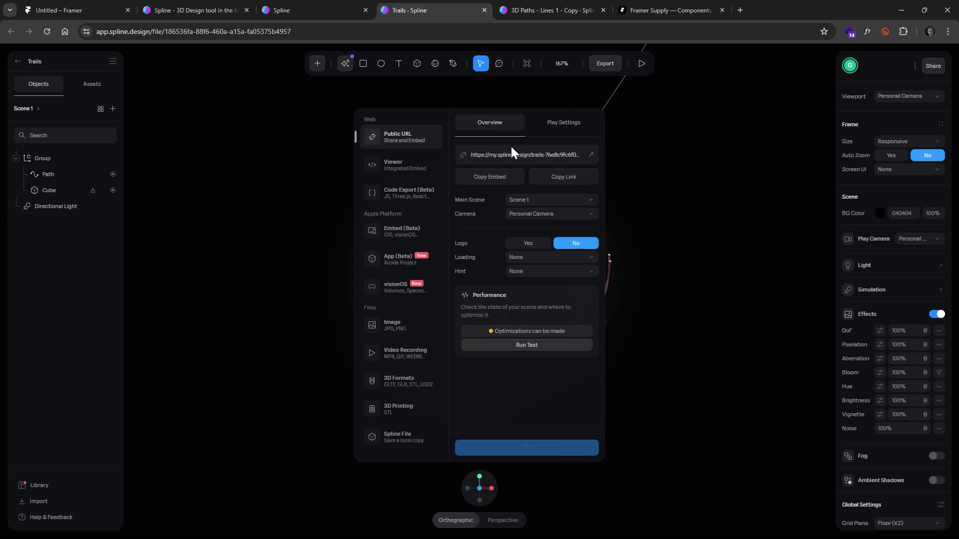
pyautogui.click(560, 177)
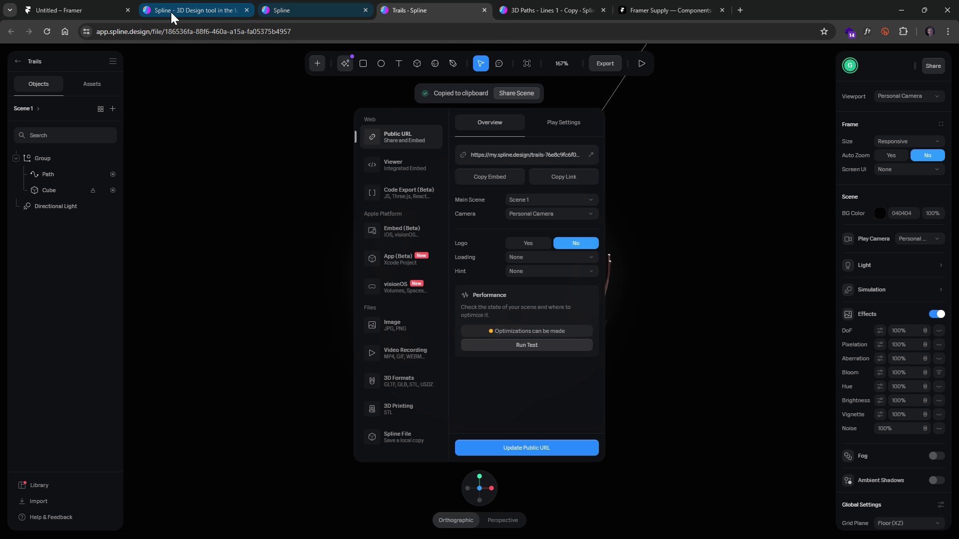
pyautogui.hotkey('ctrl', '1')
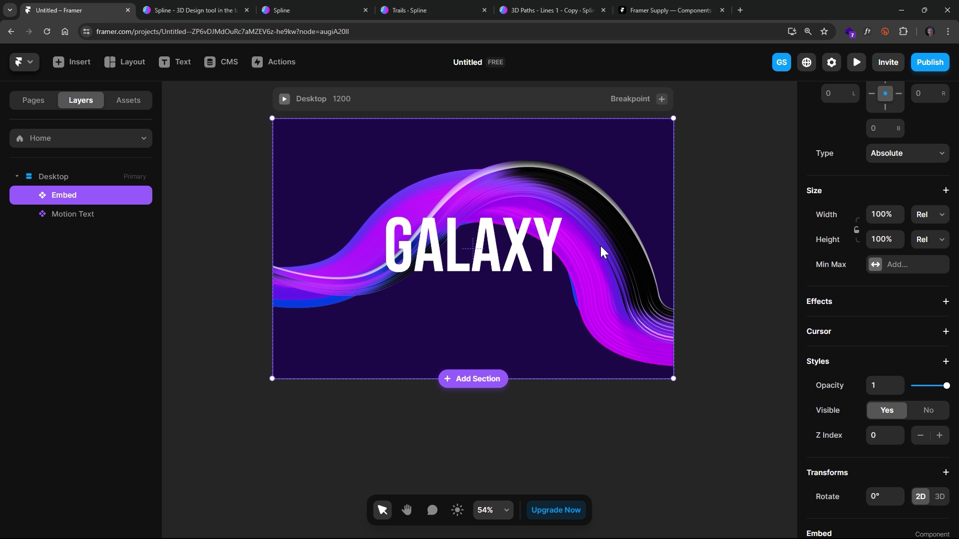
# Replace the Embed layer's URL with the copied Spline Trails link.
pyautogui.click(65, 214)
pyautogui.click(63, 197)
pyautogui.scroll(-4, 894, 456)
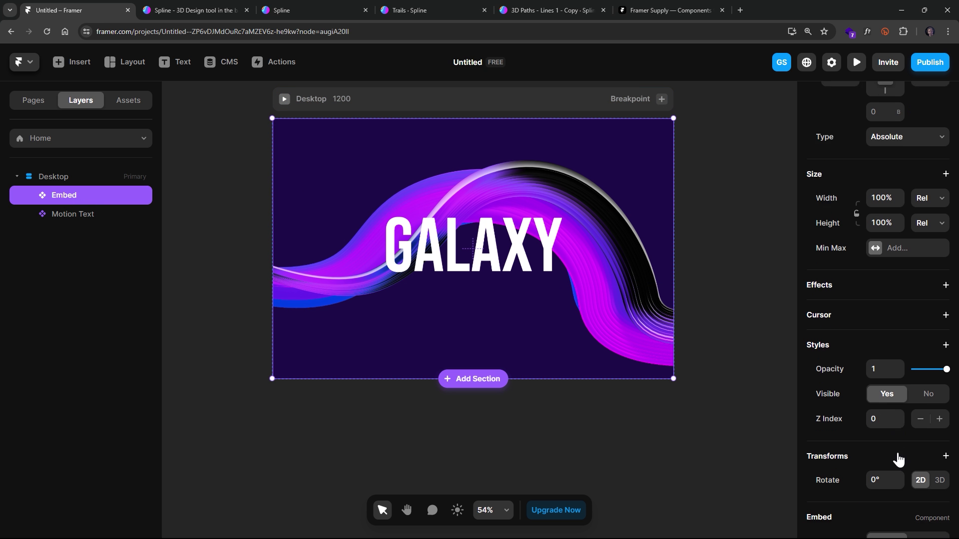
pyautogui.press('Return')
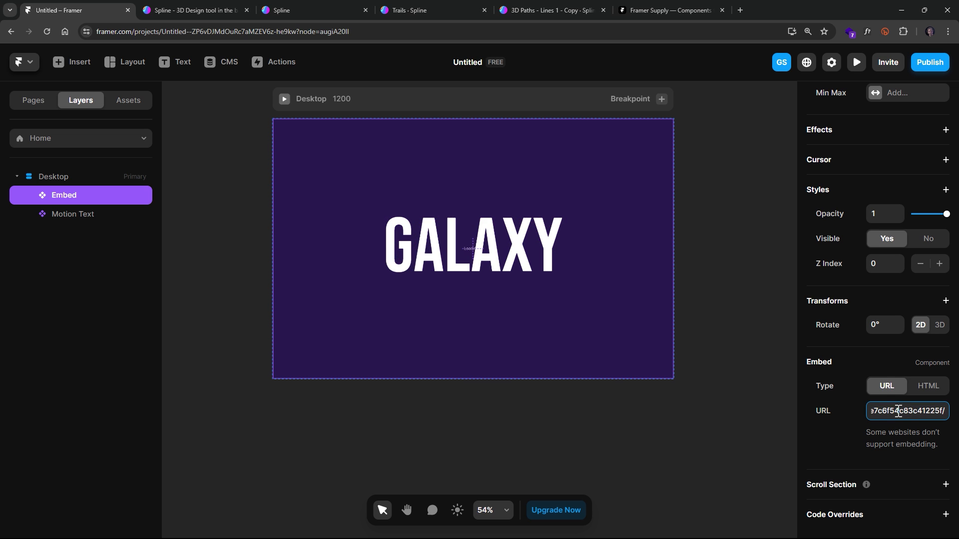
pyautogui.click(733, 179)
pyautogui.click(549, 96)
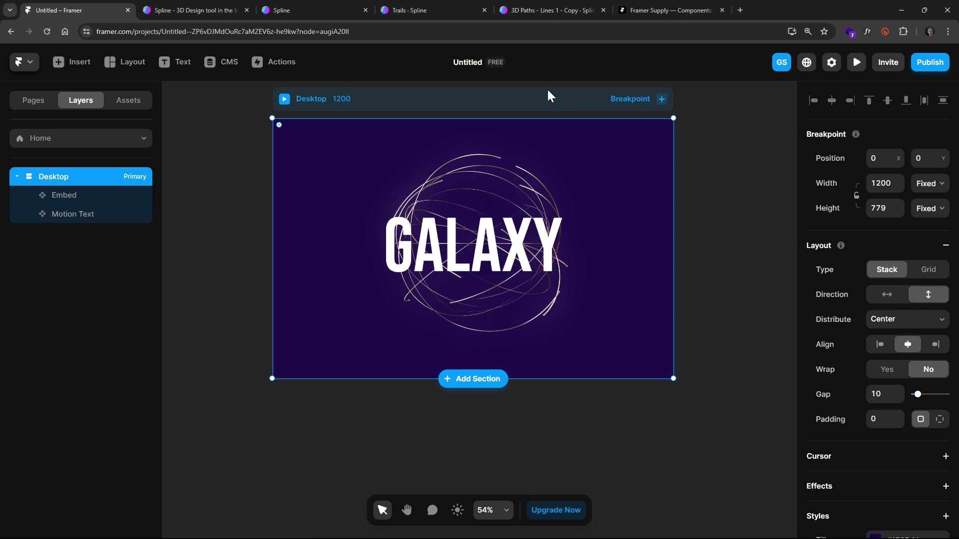
# Darken the Desktop fill from #1E0D4A to #09031A and preview the page.
pyautogui.scroll(-2, 895, 421)
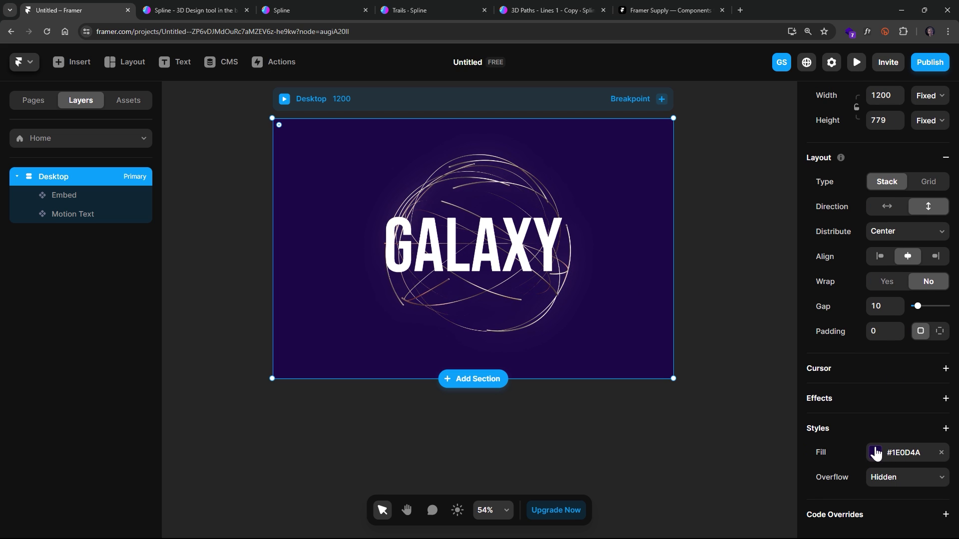
pyautogui.click(875, 453)
pyautogui.moveTo(758, 386); pyautogui.dragTo(762, 391)
pyautogui.click(469, 175)
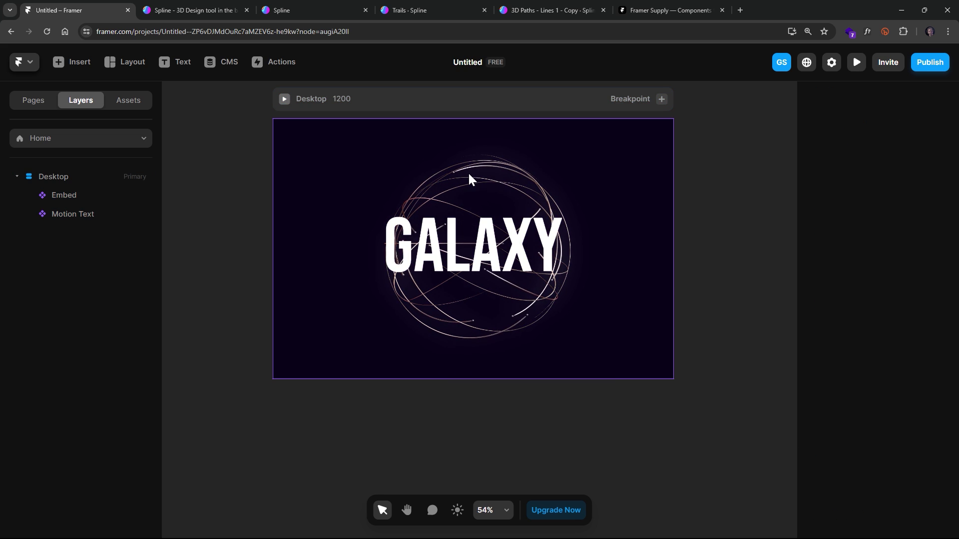
pyautogui.click(467, 178)
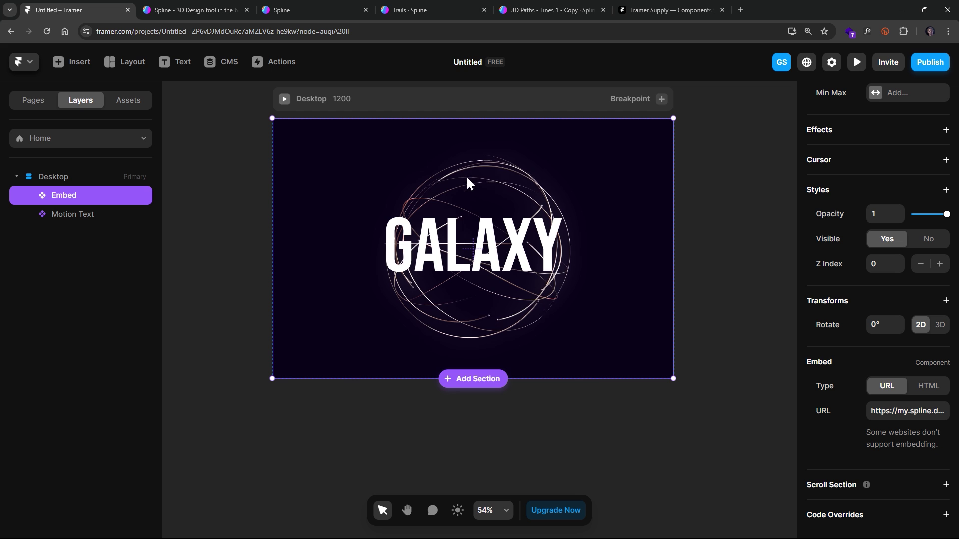
pyautogui.click(853, 63)
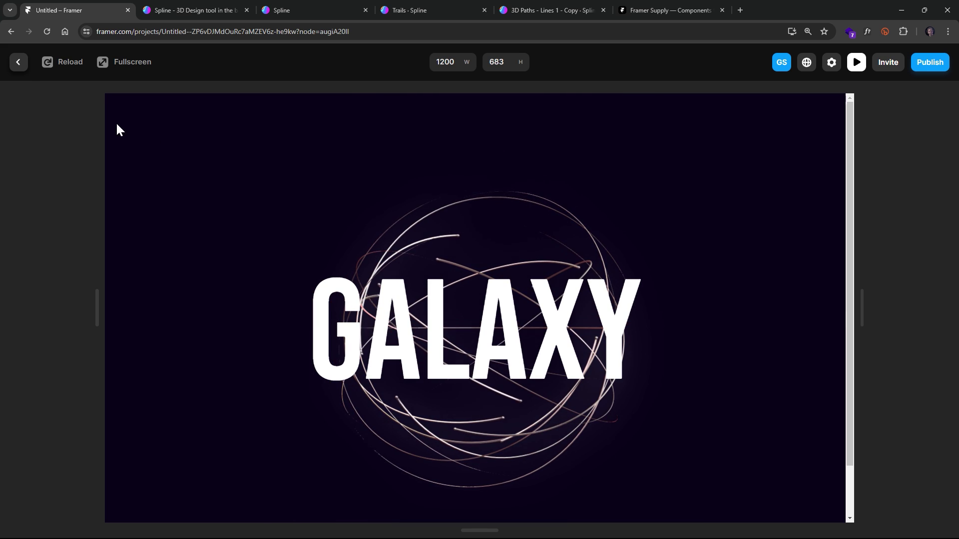
# Move Motion Text above the Embed layer, shrink GALAXY to size 136.5, and check it in preview.
pyautogui.click(18, 62)
pyautogui.moveTo(73, 216); pyautogui.dragTo(66, 197)
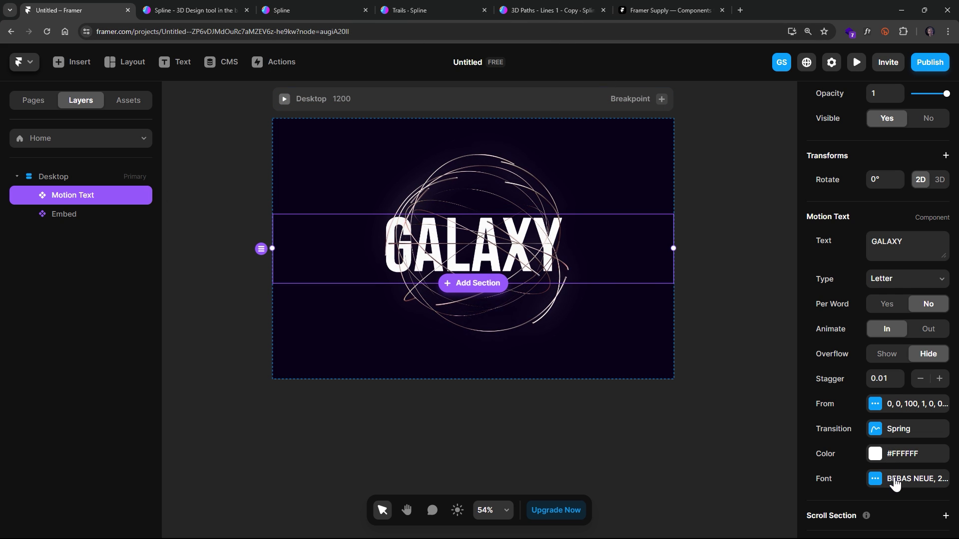
pyautogui.click(899, 478)
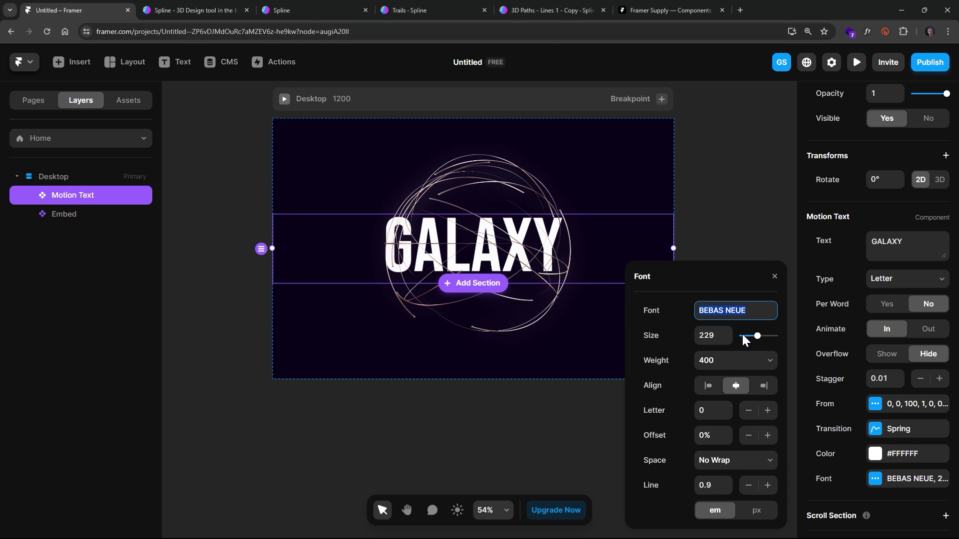
pyautogui.moveTo(758, 336); pyautogui.dragTo(751, 336)
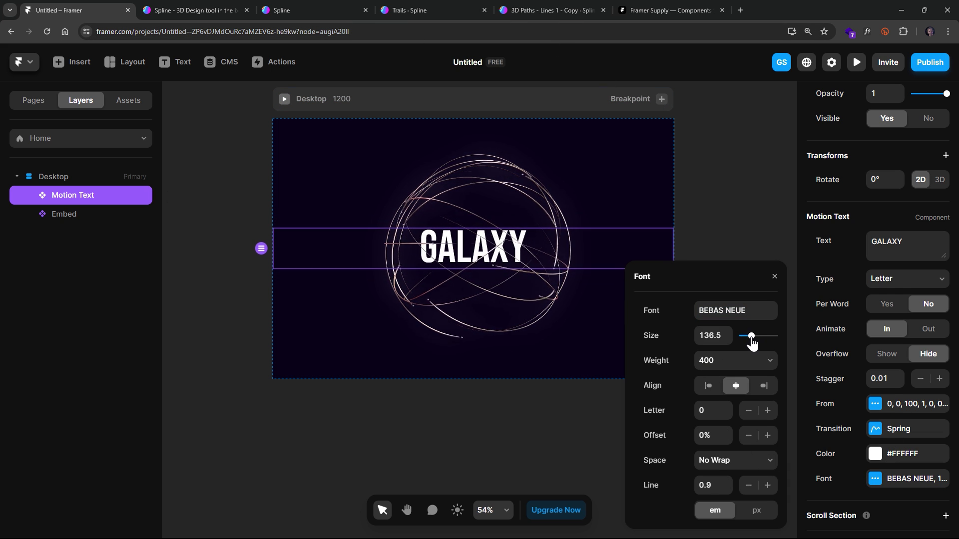
pyautogui.click(760, 219)
pyautogui.click(856, 62)
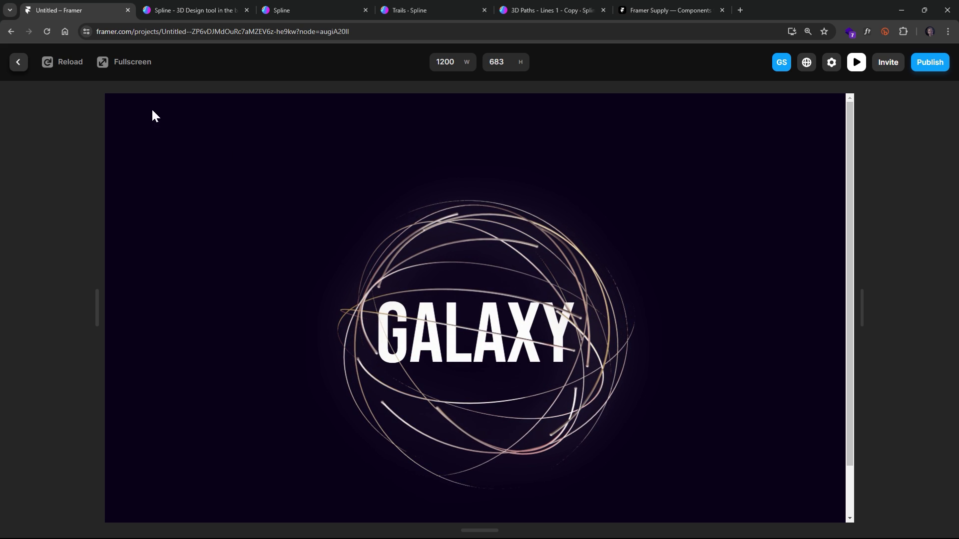
pyautogui.click(18, 62)
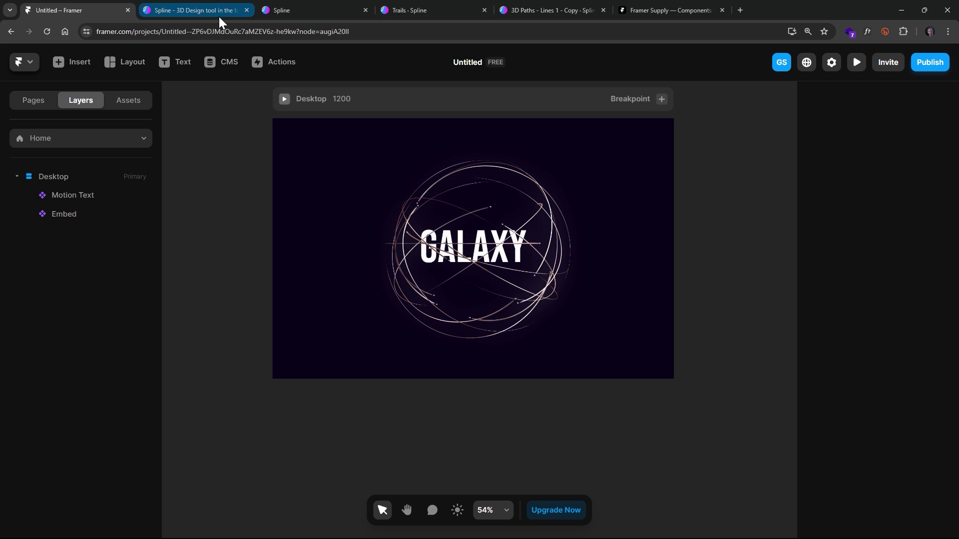
# Find 'Interactive Spheres - Copy' in the Spline community gallery and remix it.
pyautogui.click(347, 8)
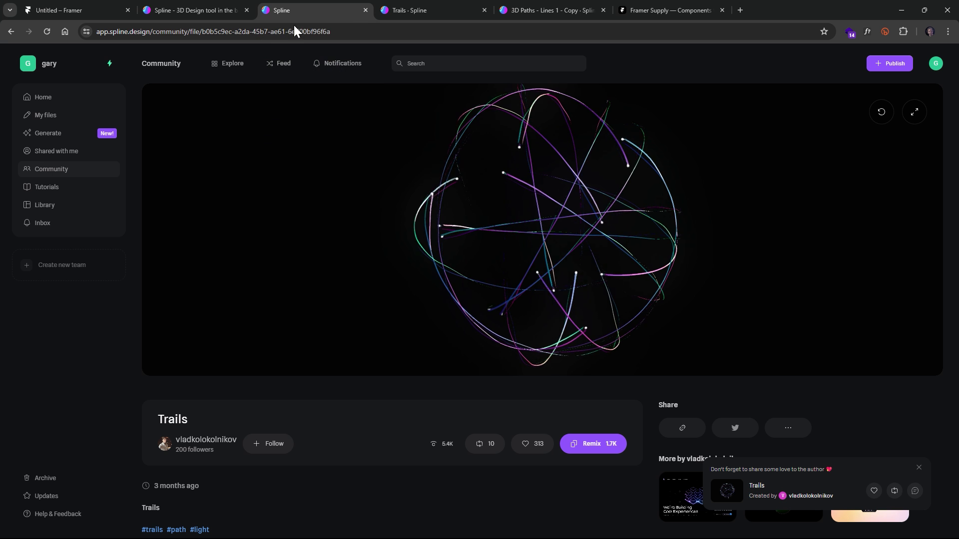
pyautogui.click(14, 33)
pyautogui.scroll(-10, 661, 385)
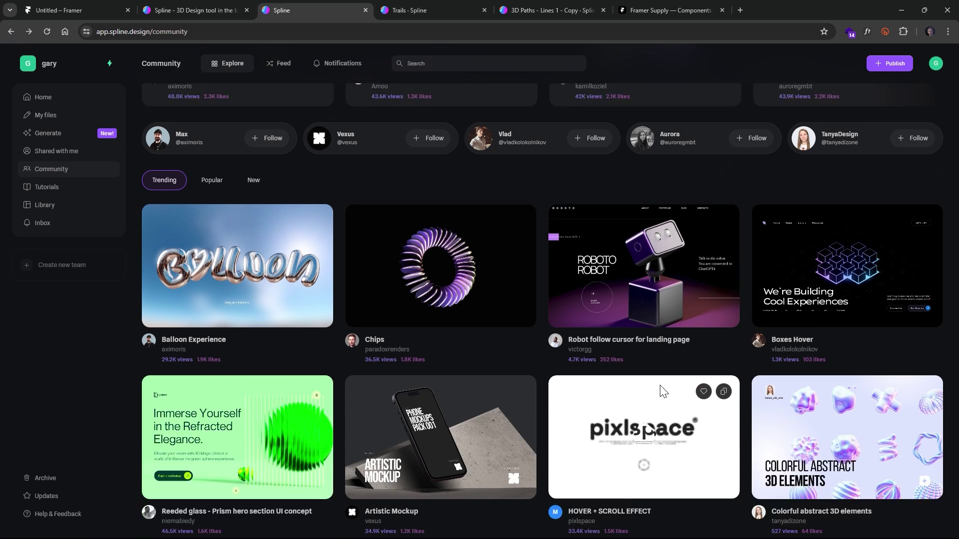
pyautogui.scroll(-10, 660, 385)
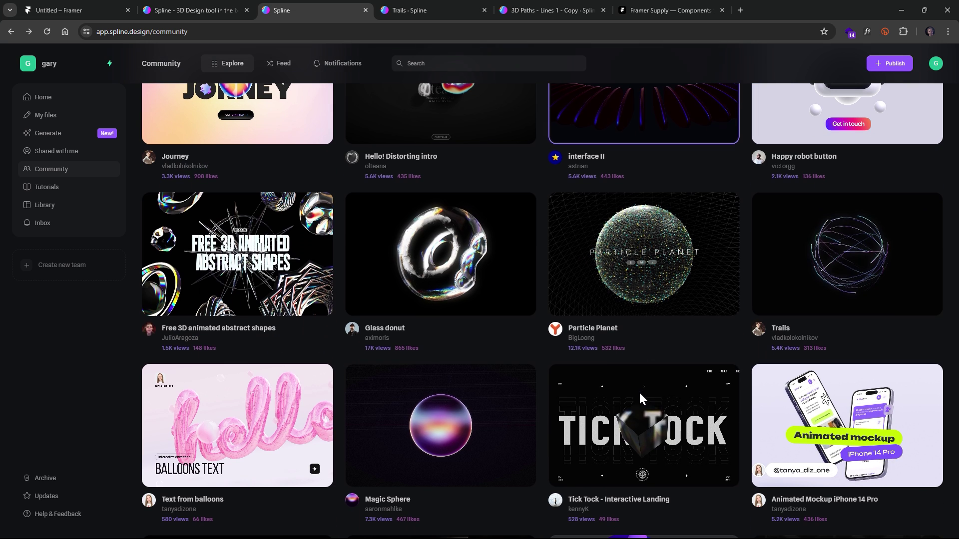
pyautogui.scroll(-3, 647, 373)
pyautogui.scroll(-5, 664, 368)
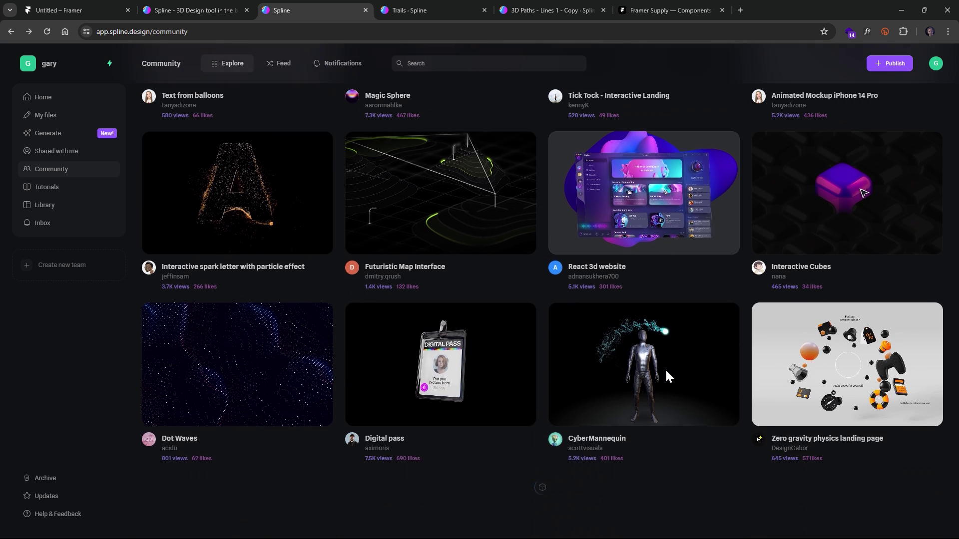
pyautogui.scroll(-9, 660, 374)
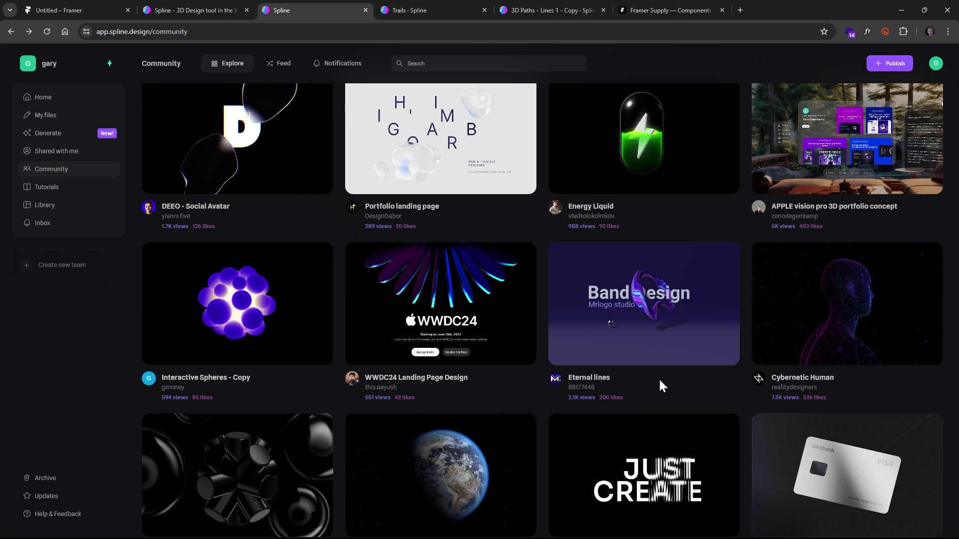
pyautogui.scroll(-2, 660, 383)
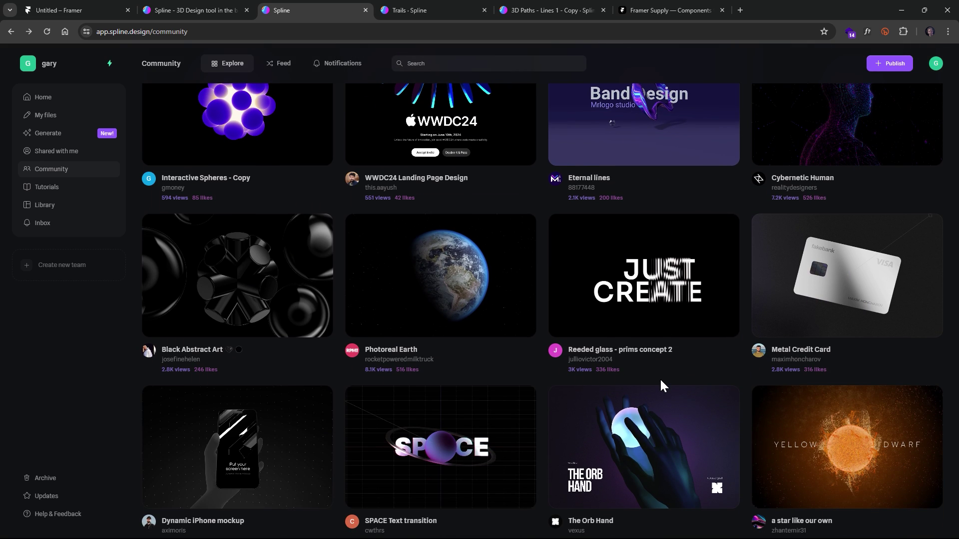
pyautogui.scroll(2, 661, 379)
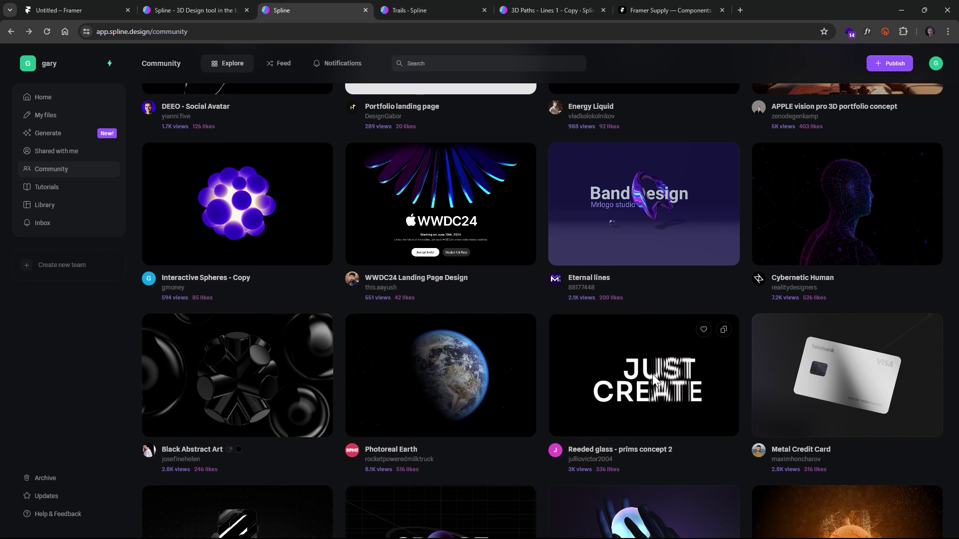
pyautogui.click(239, 200)
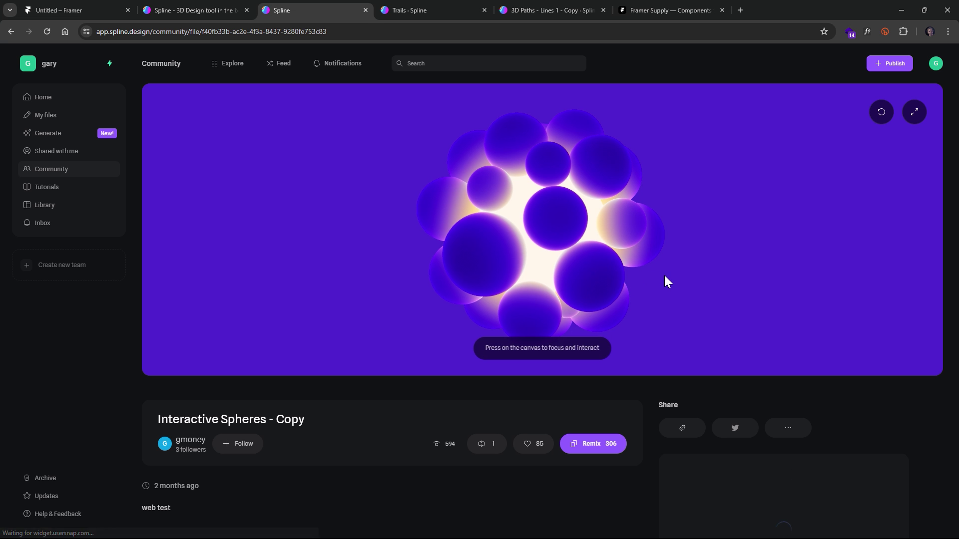
pyautogui.click(582, 443)
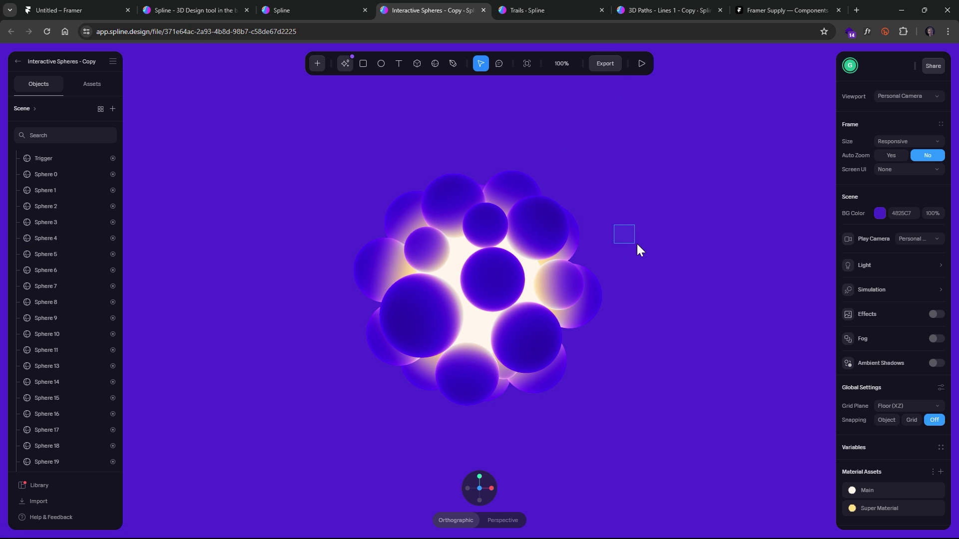
# Turn the Spline logo off in the spheres scene's play settings and update the public URL.
pyautogui.click(605, 63)
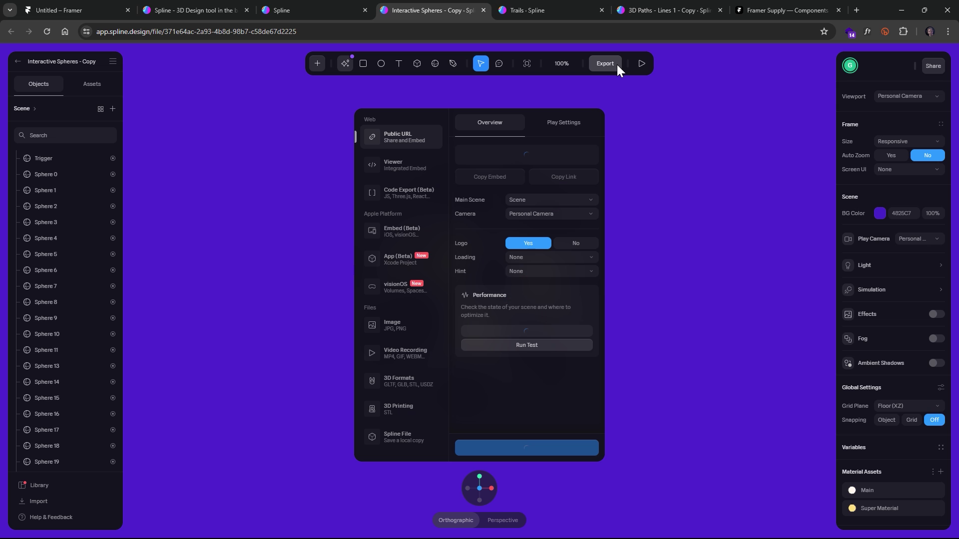
pyautogui.click(561, 125)
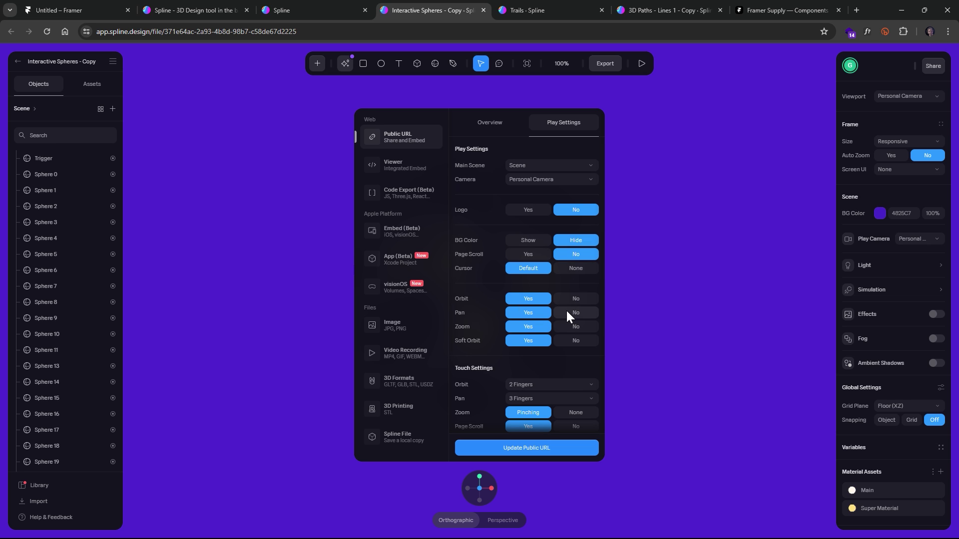
pyautogui.click(504, 453)
# Copy the spheres scene's public link and select the Embed layer back in Framer.
pyautogui.click(519, 130)
pyautogui.click(562, 176)
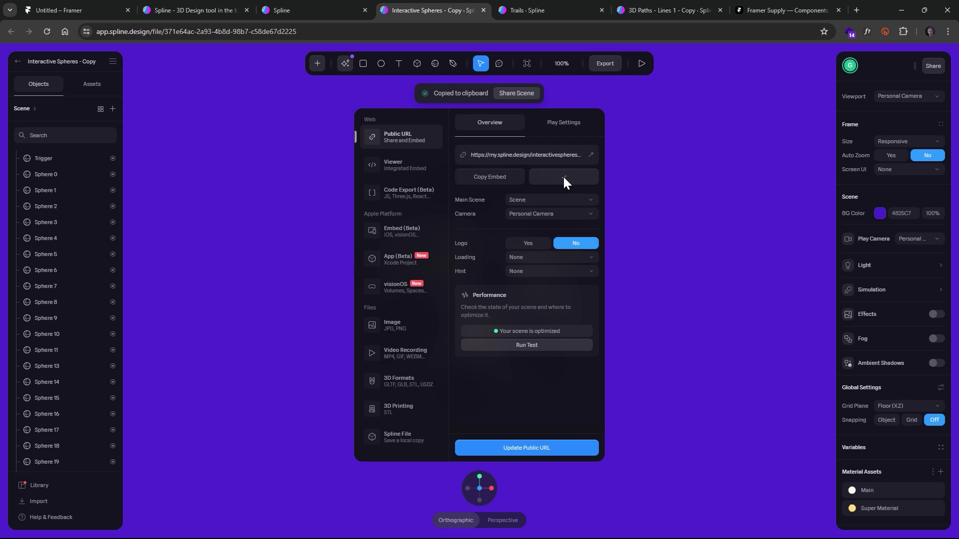
pyautogui.click(75, 10)
pyautogui.click(507, 215)
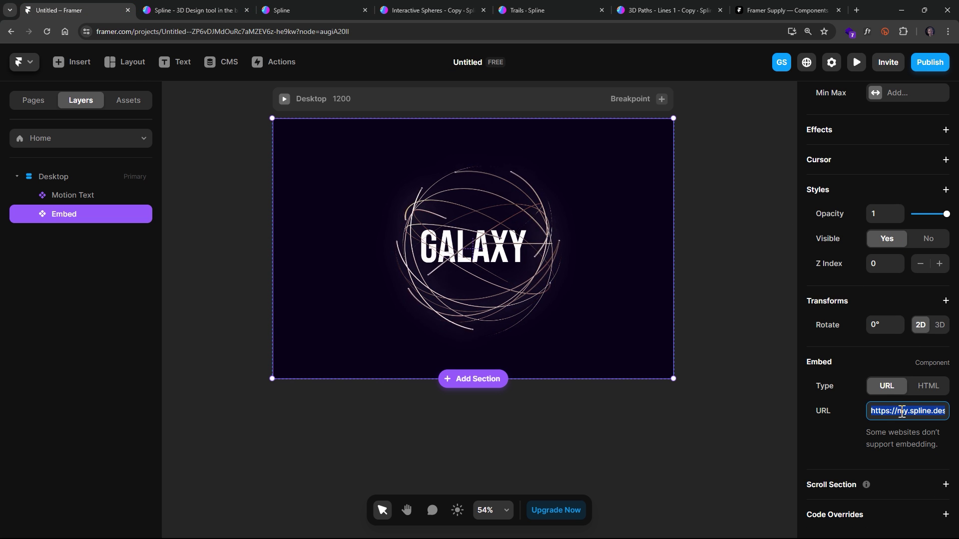
# Load the Interactive Spheres link into the embed and move Motion Text below Embed so GALAXY sits above it.
pyautogui.press('Return')
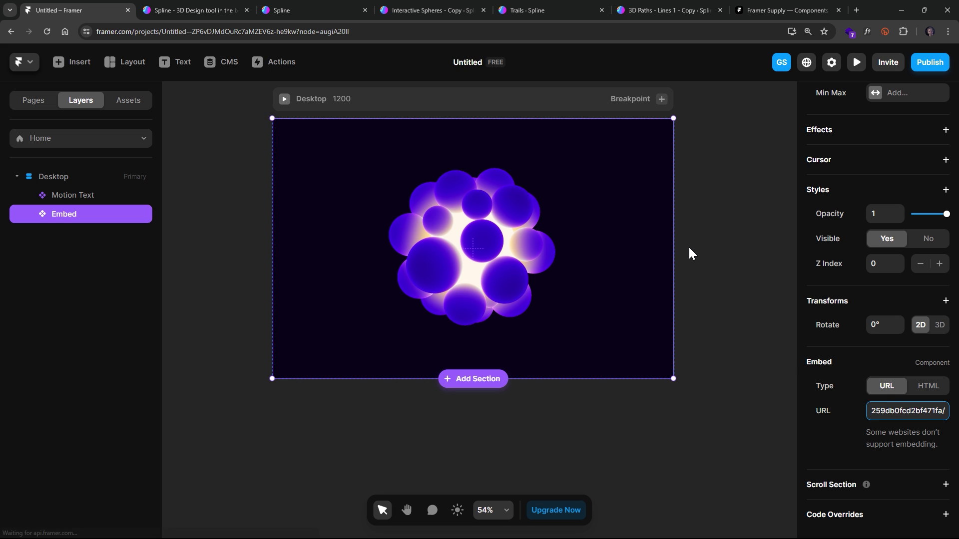
pyautogui.click(69, 198)
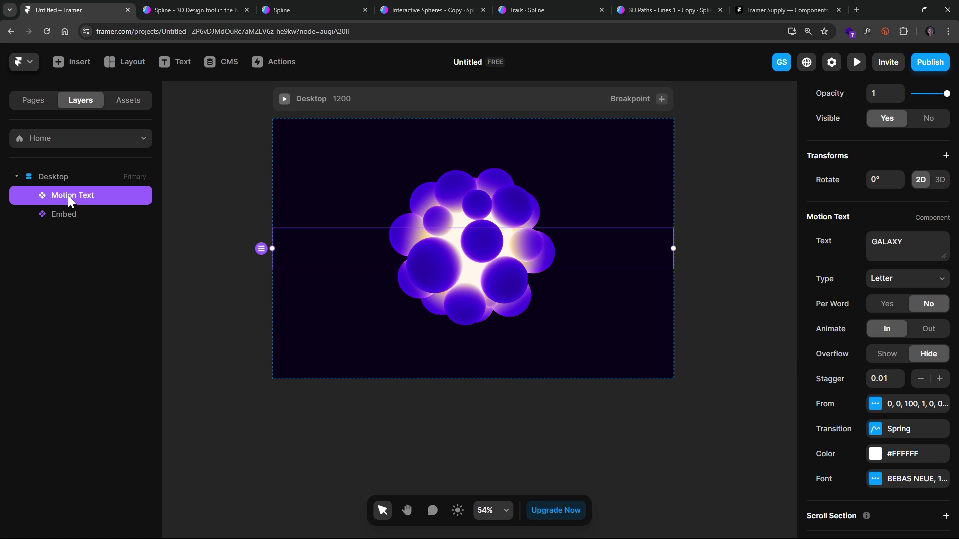
pyautogui.moveTo(69, 196); pyautogui.dragTo(69, 217)
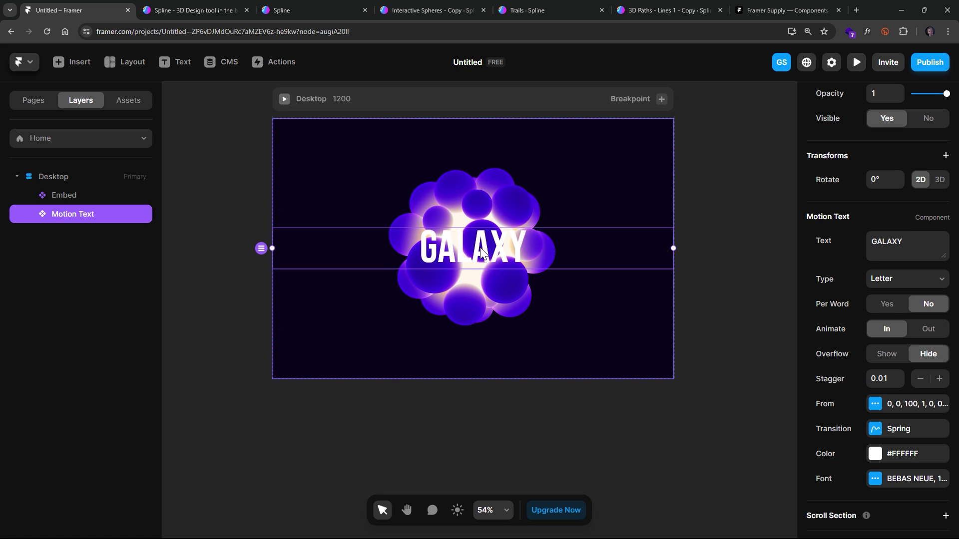
pyautogui.click(498, 251)
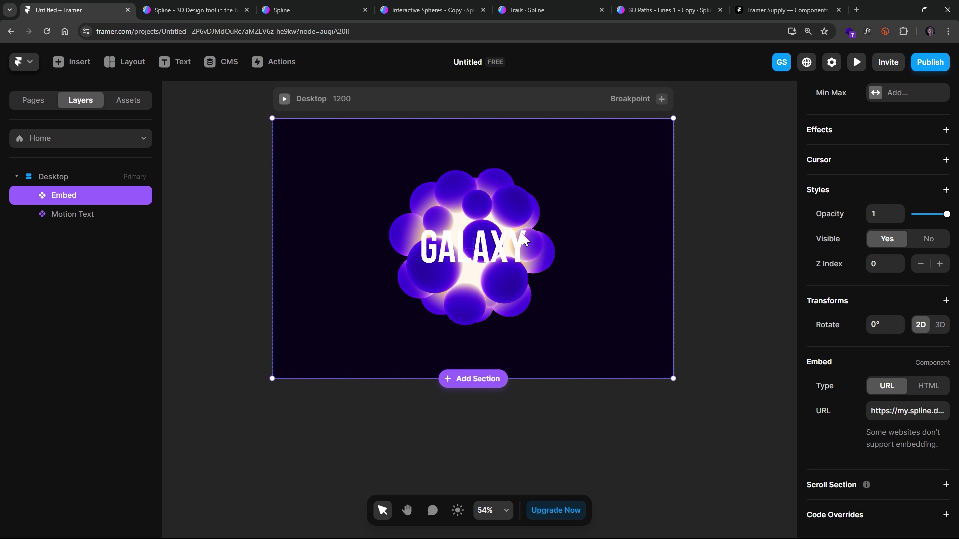
# Resize the GALAXY lettering to font size 144 and preview the page.
pyautogui.click(76, 215)
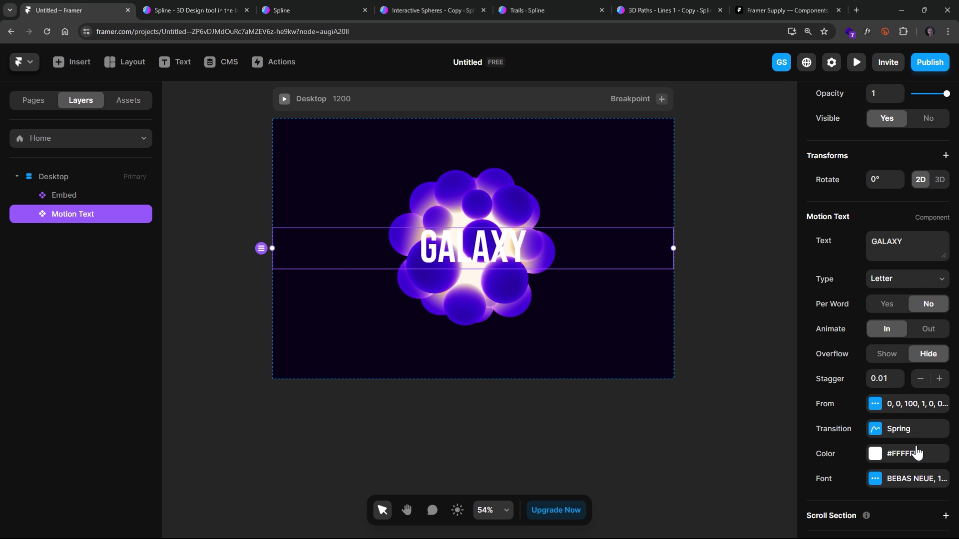
pyautogui.scroll(-1, 899, 457)
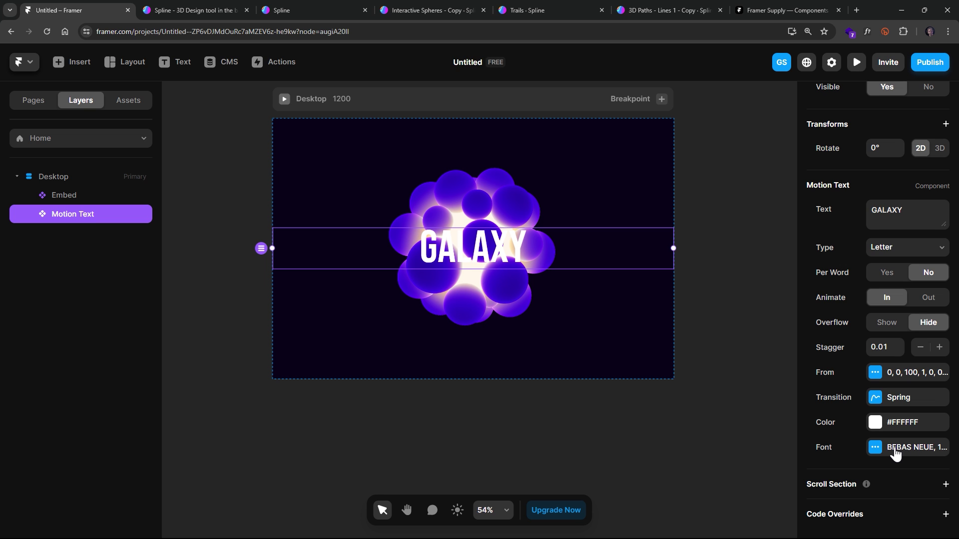
pyautogui.click(896, 450)
pyautogui.moveTo(751, 341)
pyautogui.mouseDown()
pyautogui.moveTo(764, 338)
pyautogui.moveTo(752, 342)
pyautogui.mouseUp()
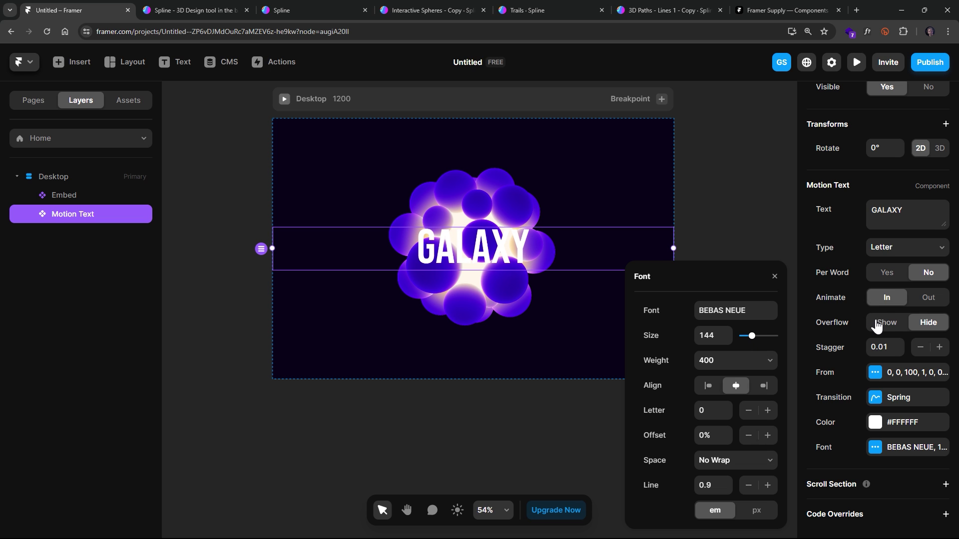
pyautogui.click(834, 200)
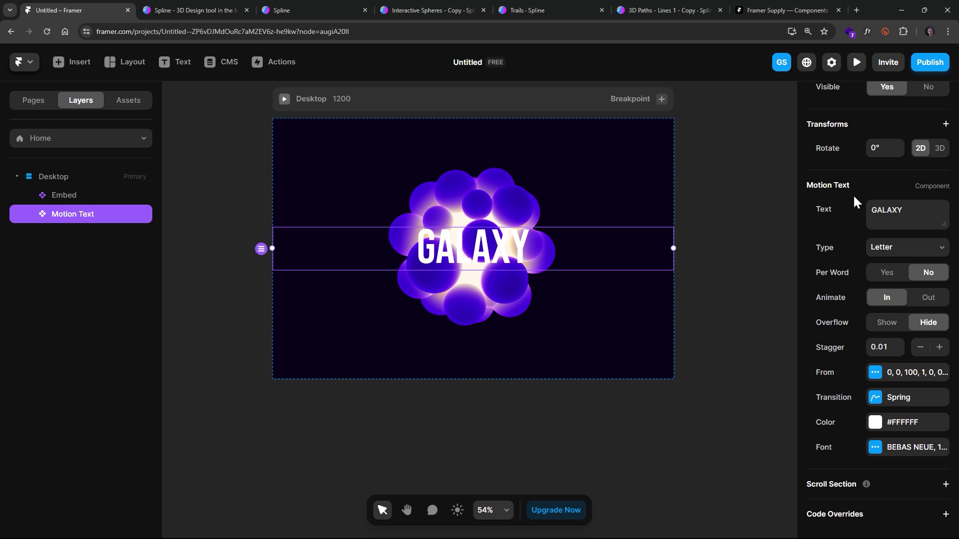
pyautogui.click(493, 254)
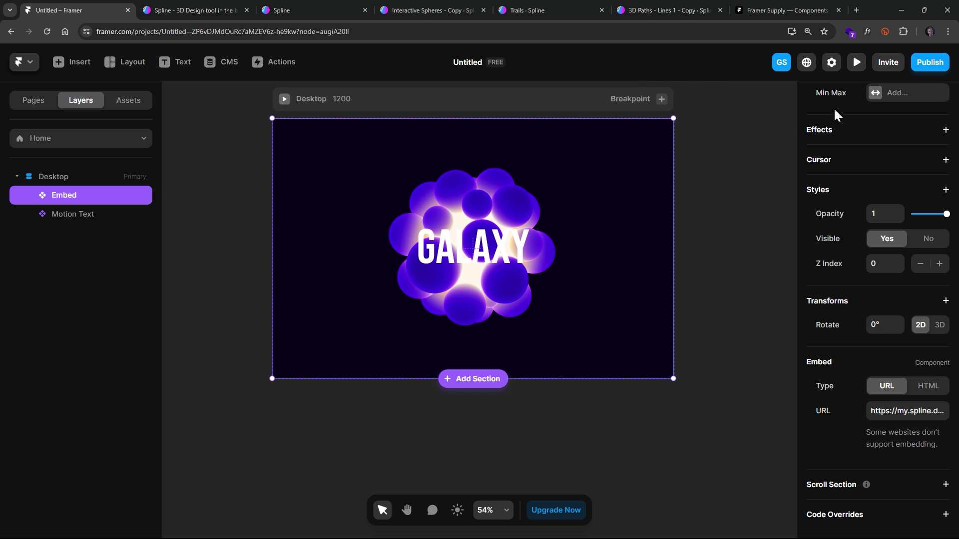
pyautogui.click(856, 64)
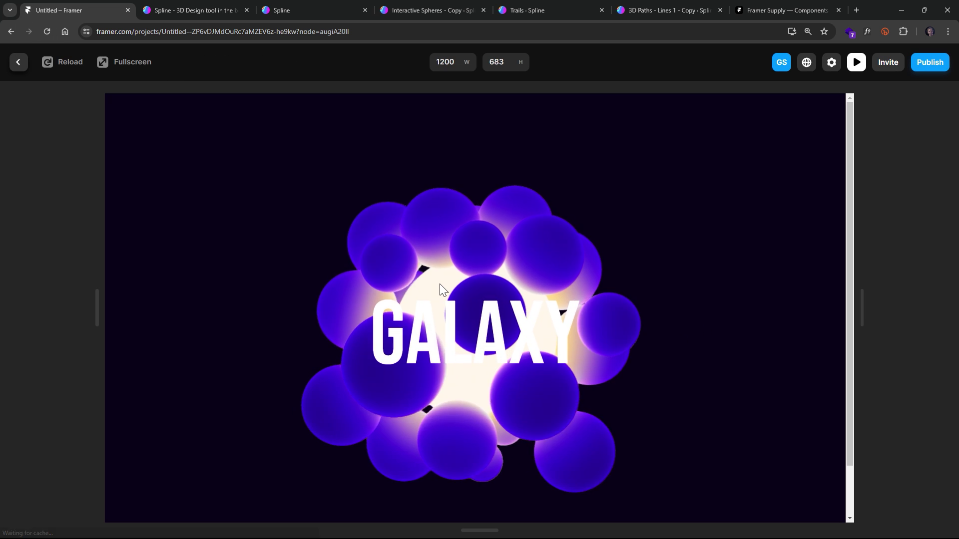
# Scroll the preview, then reload it to restart the purple spheres animation behind GALAXY.
pyautogui.scroll(-2, 660, 355)
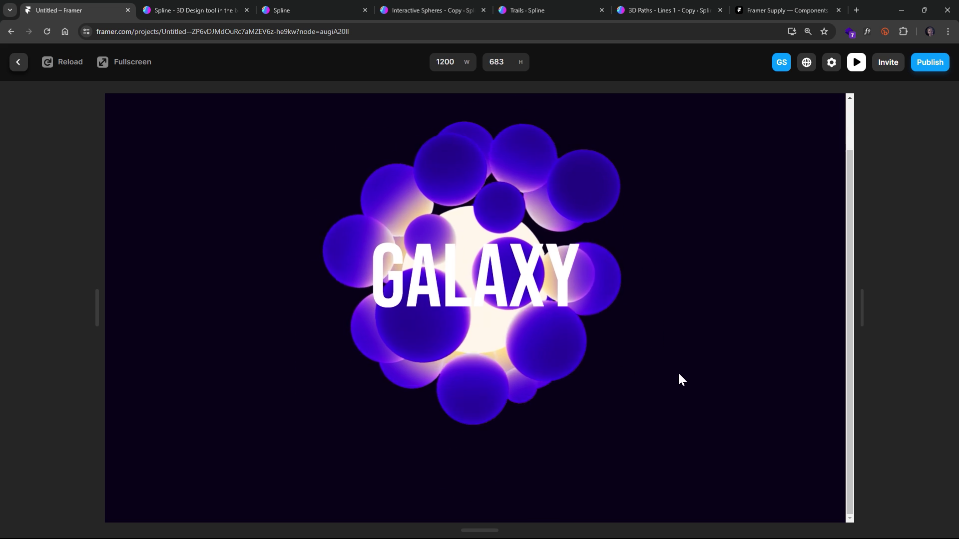
pyautogui.scroll(2, 467, 274)
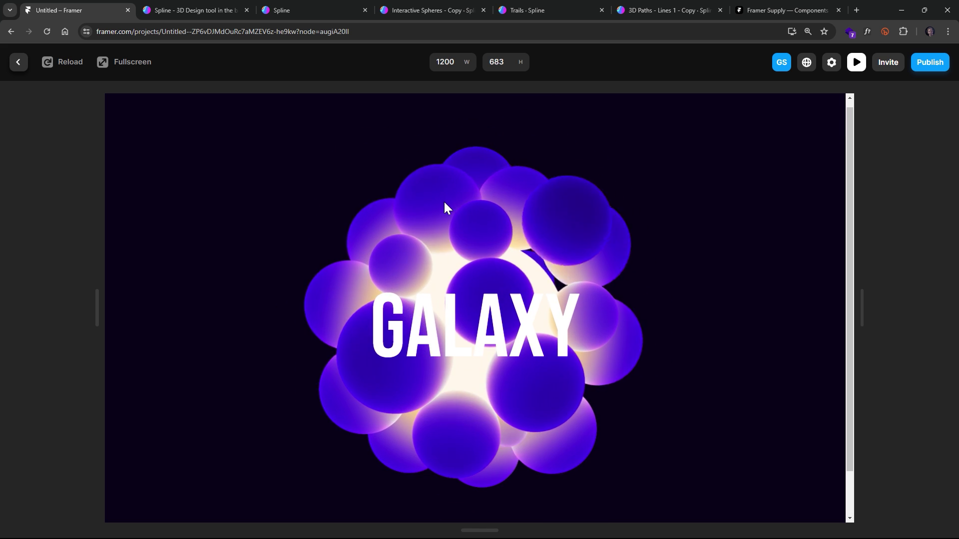
pyautogui.click(50, 66)
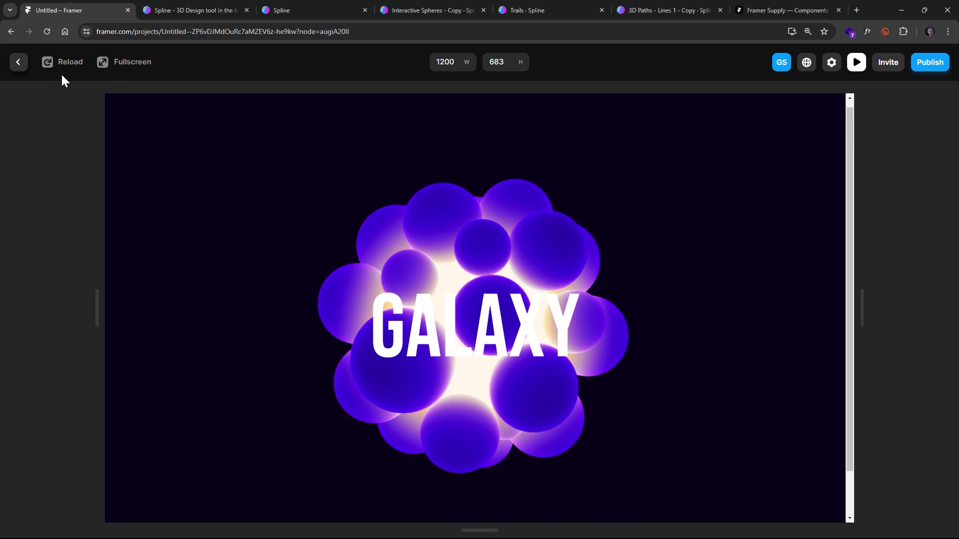